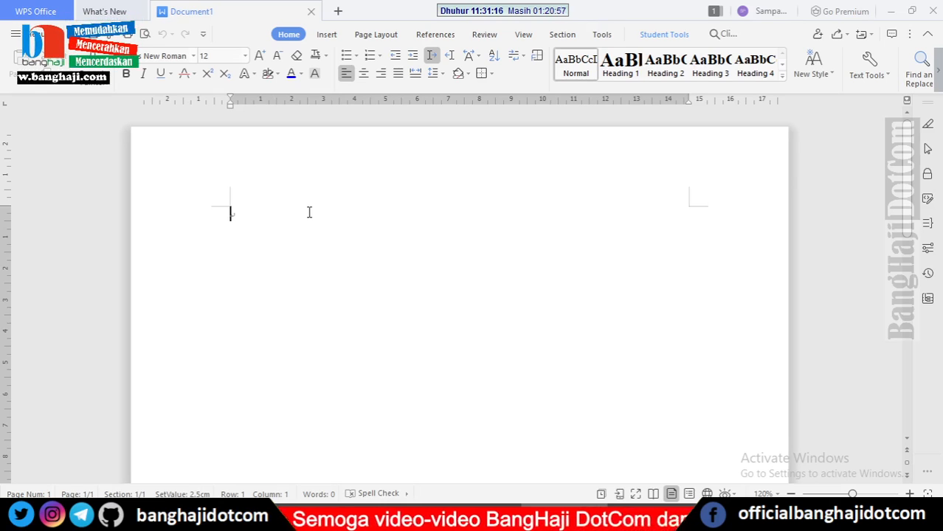
Step: Begin the document's first sentence with "Menurut", the cited author's name, and "(2020) aplikasi web adalah"
text(Menurut )
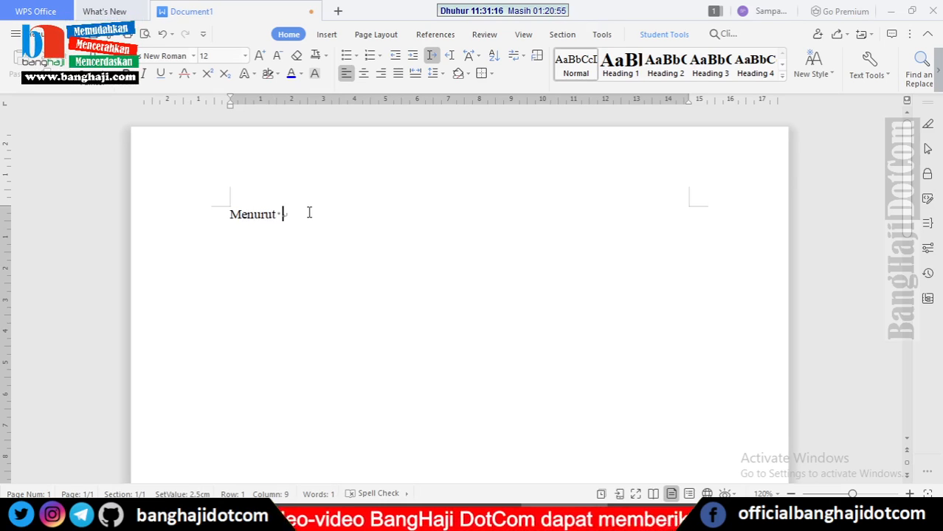
text(Erfa)
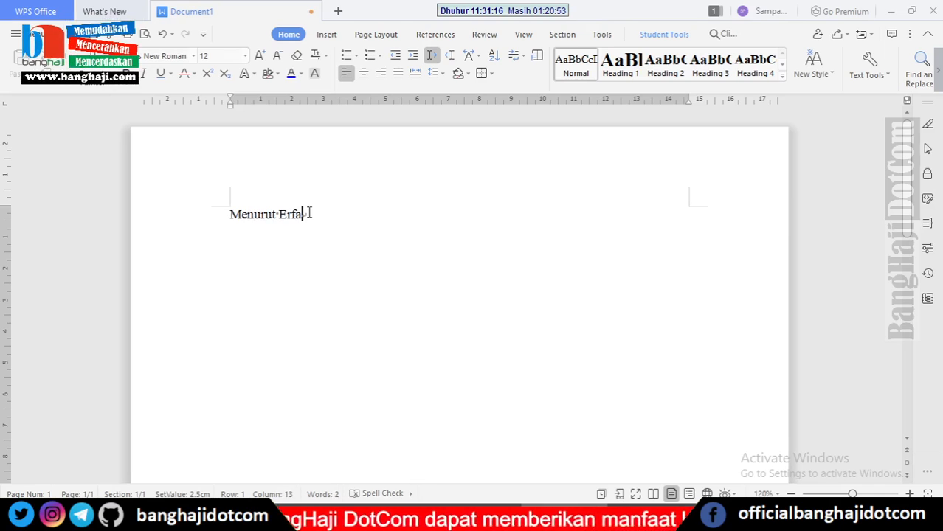
text(n ()
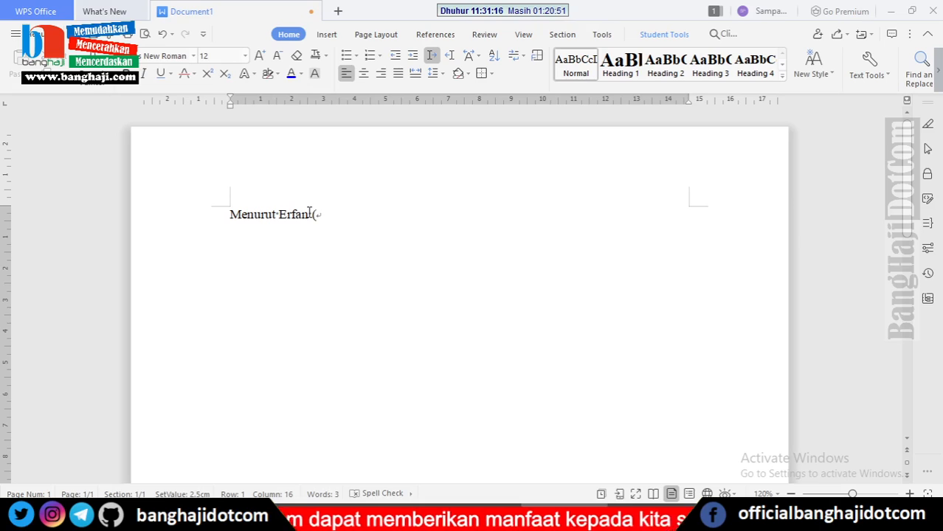
text(20)
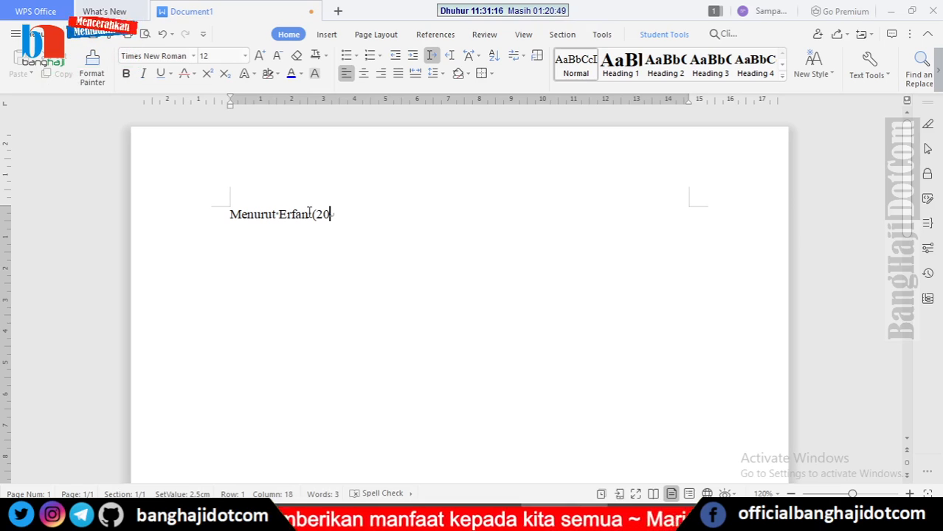
text(20)
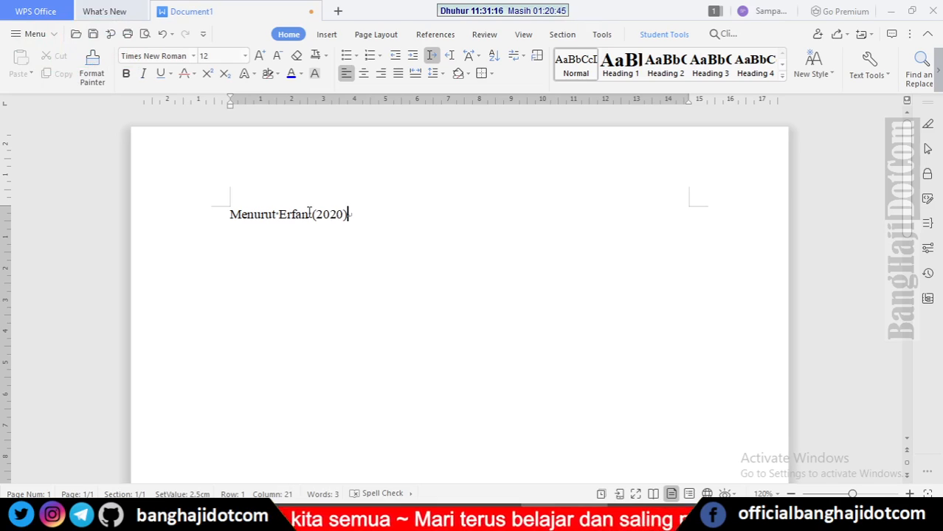
text() apli)
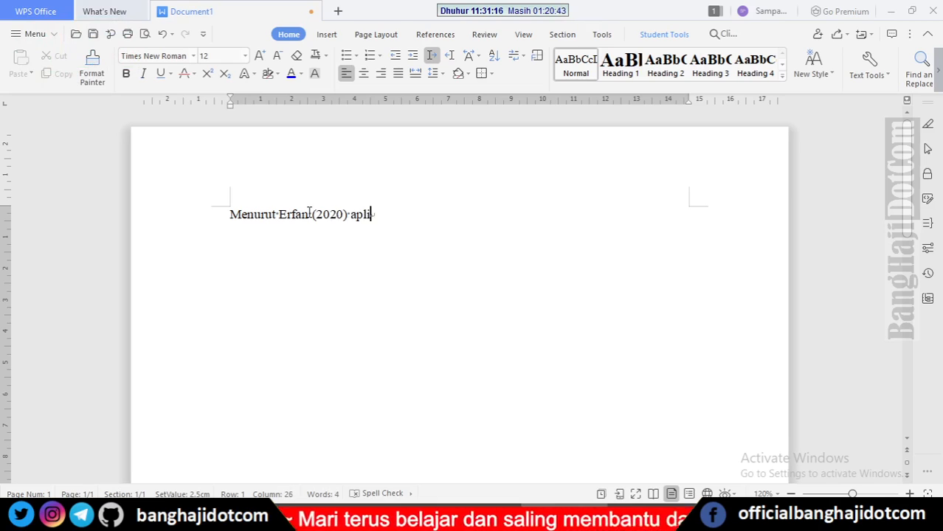
text(kasi web adala)
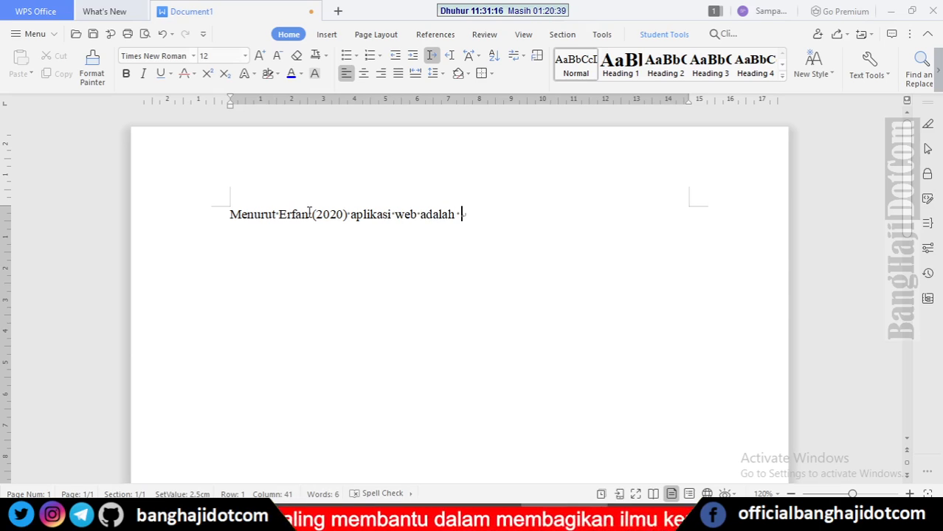
text(h )
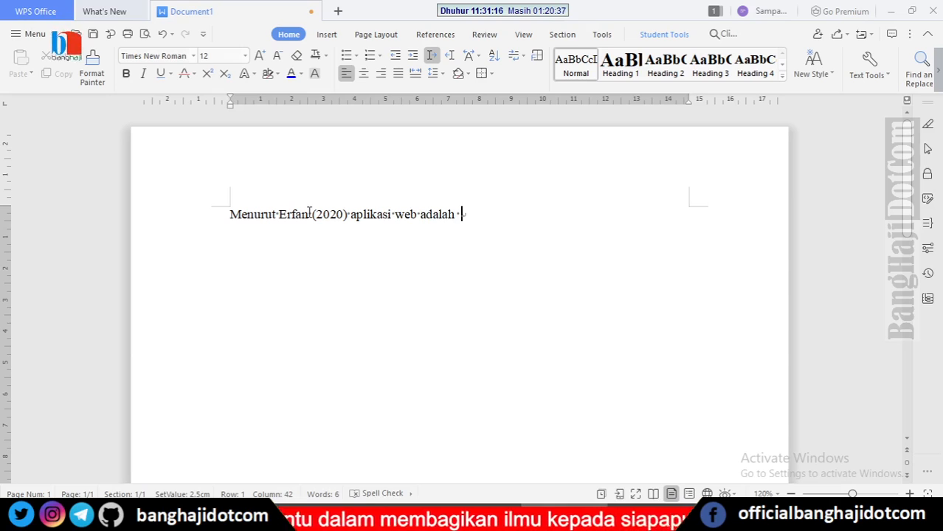
Step: Continue the sentence with "sejumlah halaman-halaman yang saling berkaitan satu sama lain yang"
text(sejumlah )
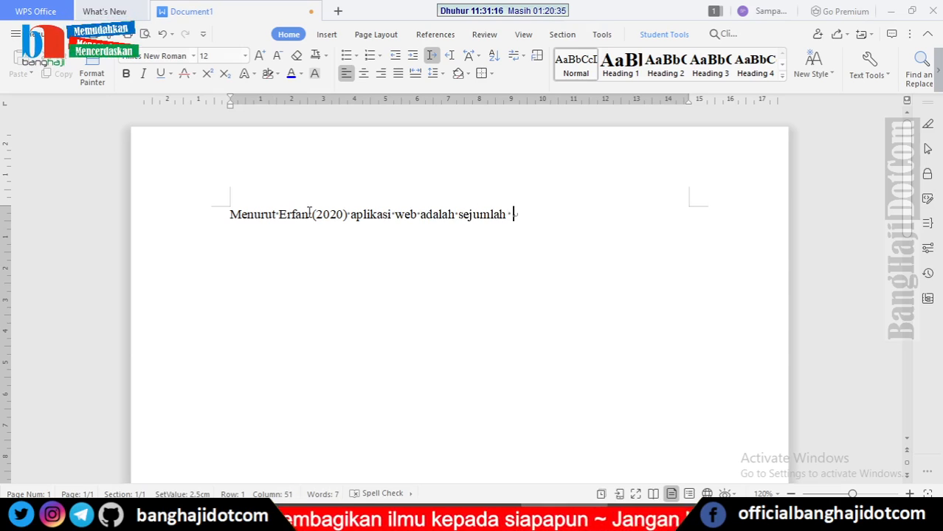
text(halaman-halaman yang )
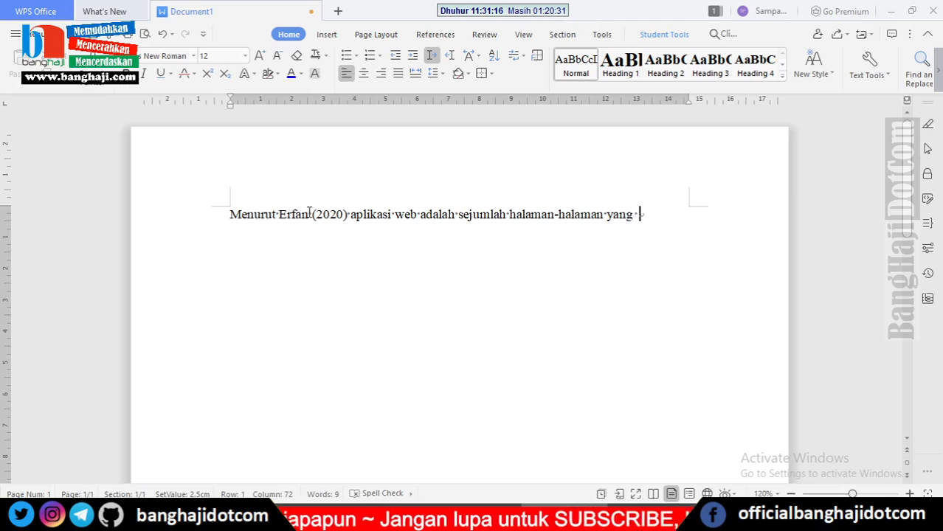
text(saling berkaitan danb)
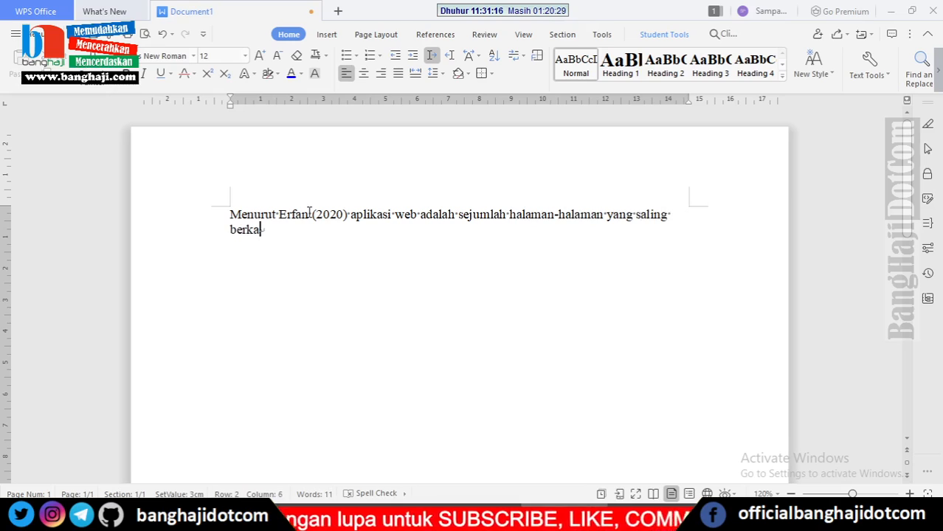
key(BackSpace)
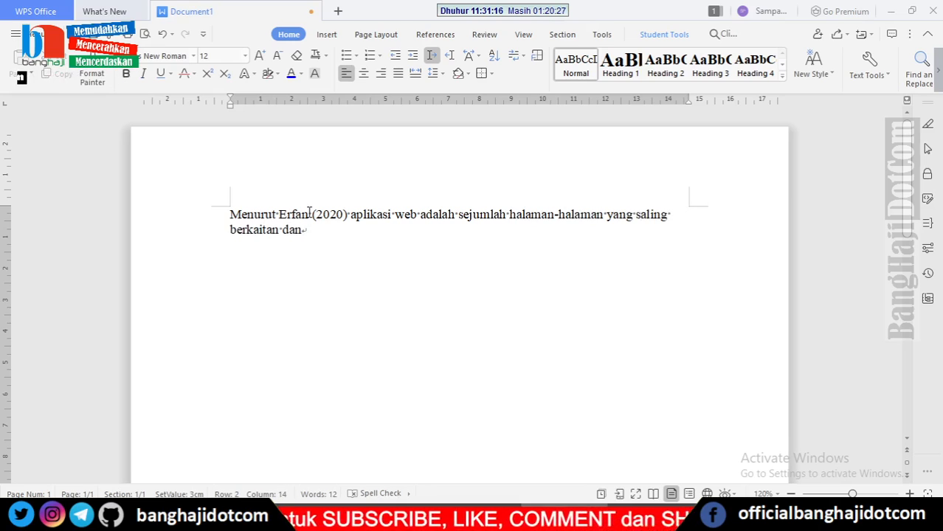
text(hala)
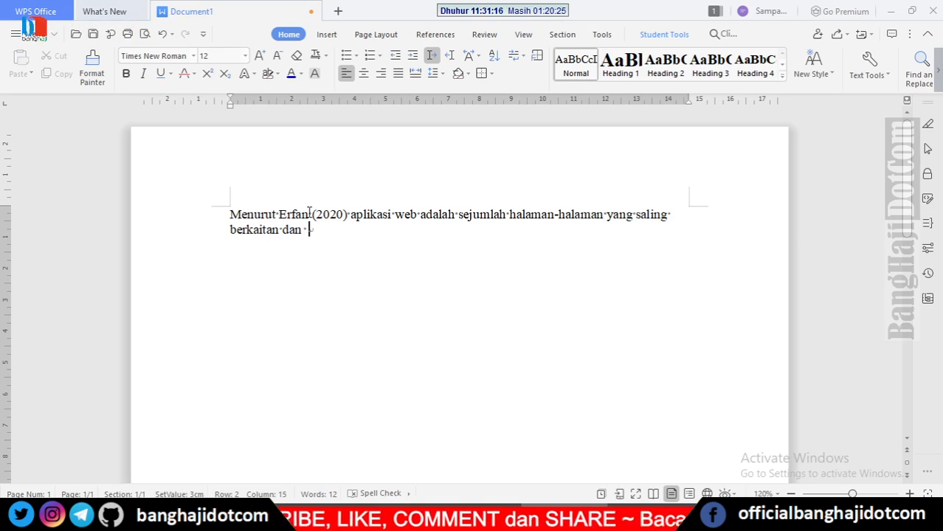
text(man-halaman yang )
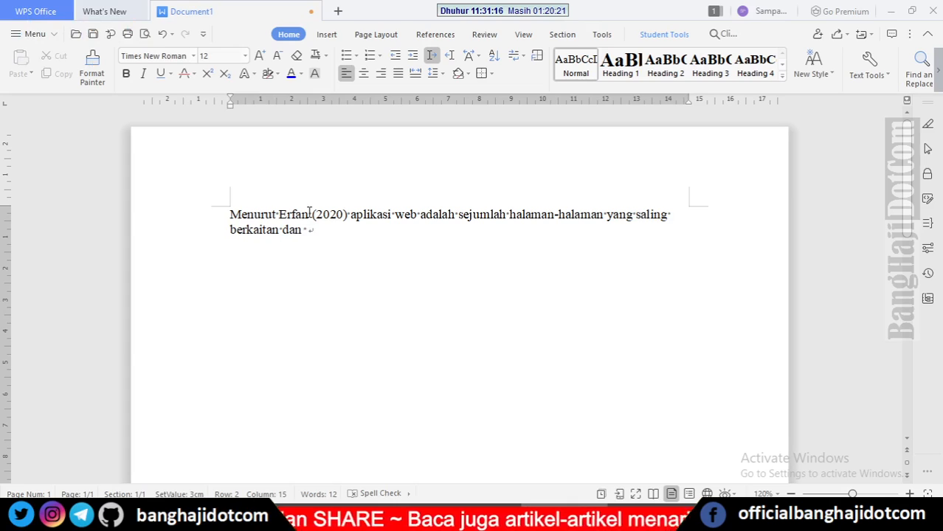
text(s)
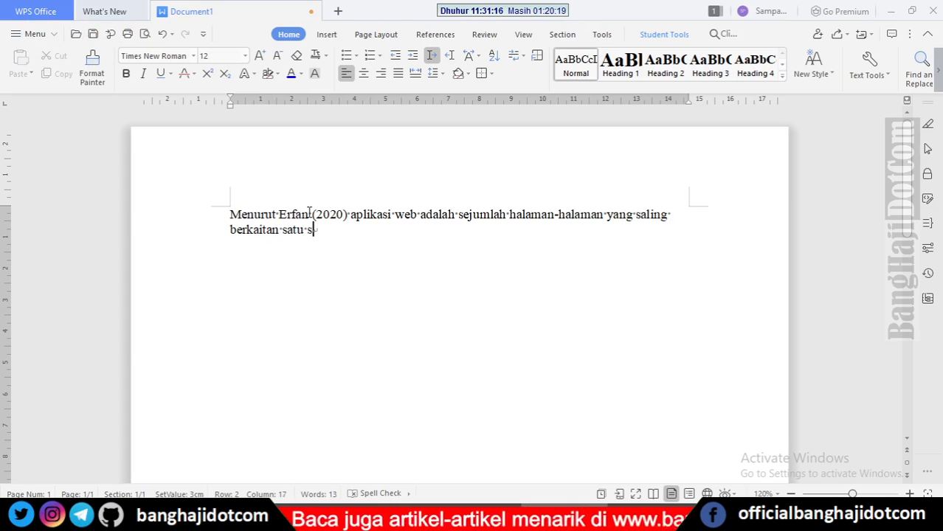
text(aling berkaitan satu sama lain yang d)
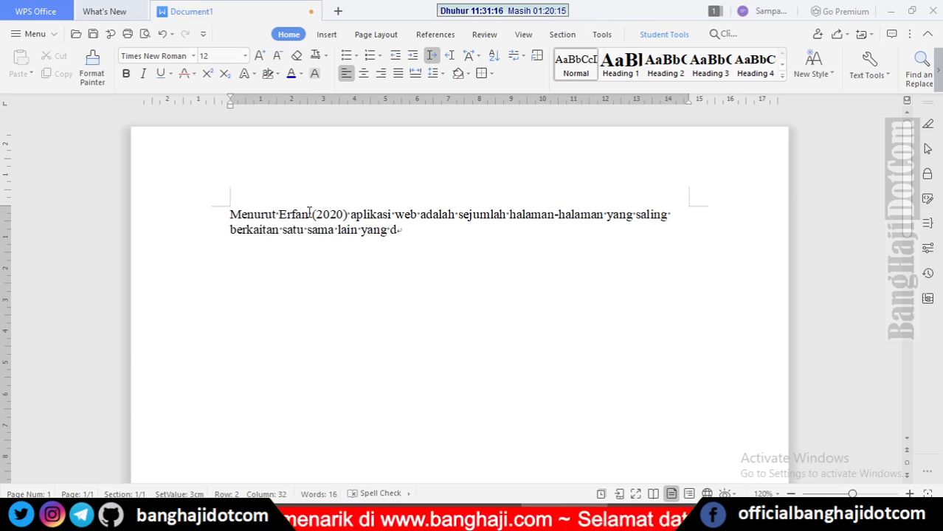
Step: Complete the sentence with "dihubungkan menggunakan hyperlink."
text(ihub)
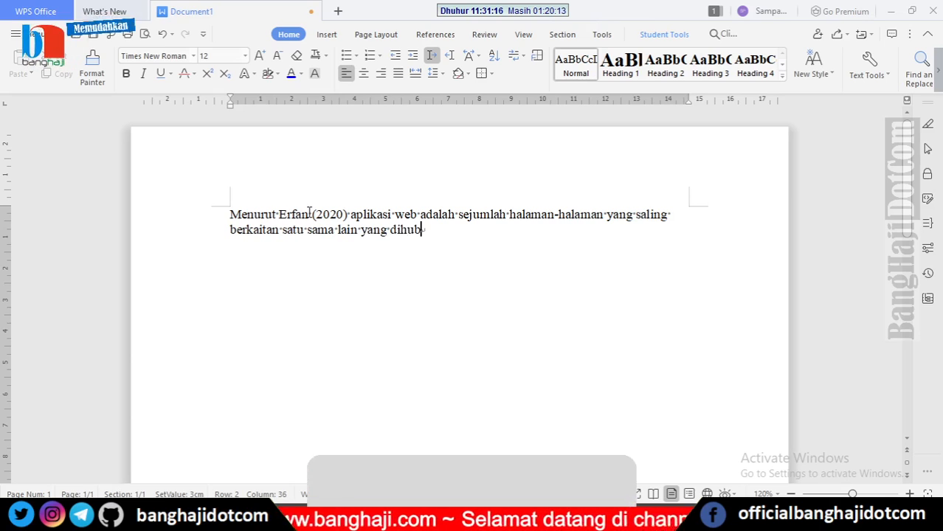
text(ungkan m)
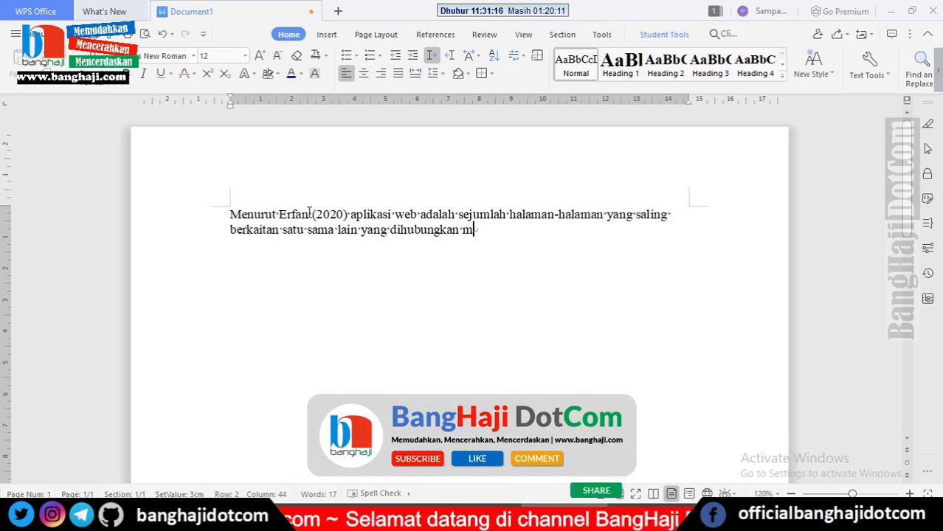
text(engguna)
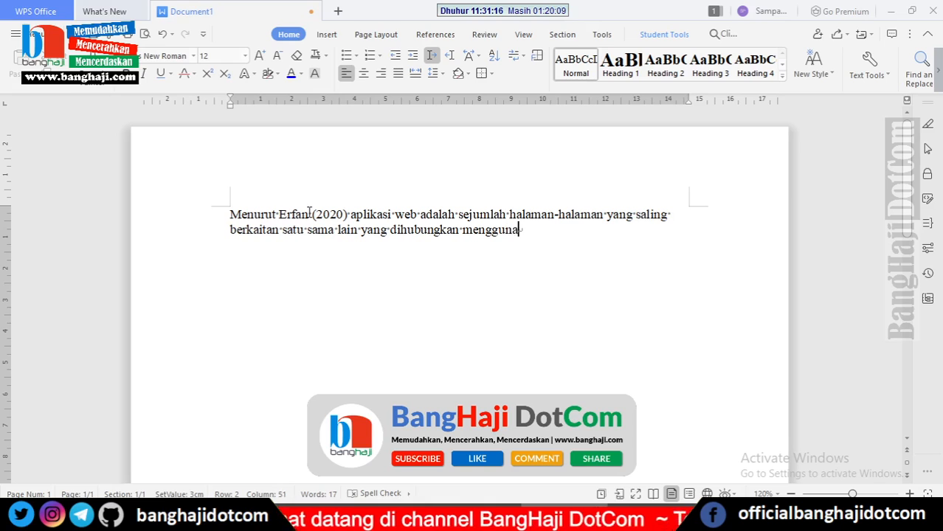
text(kan )
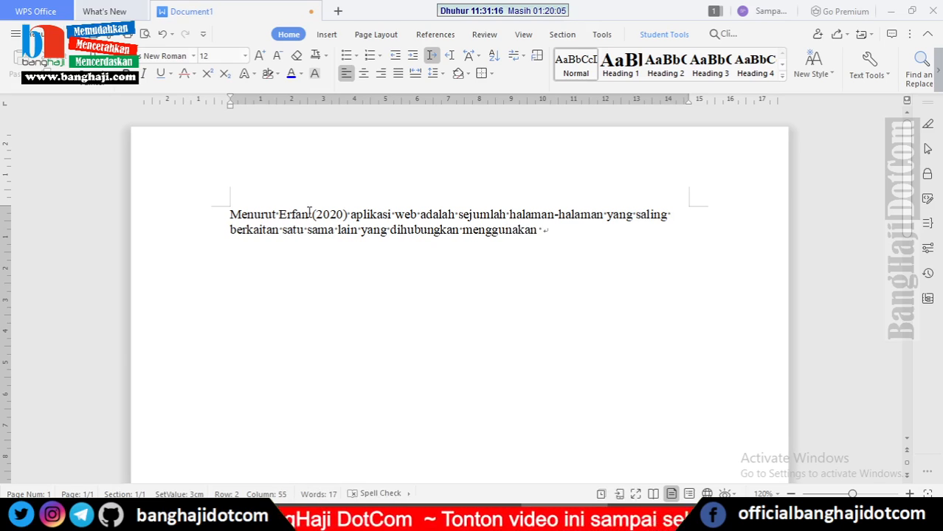
text(hyperli)
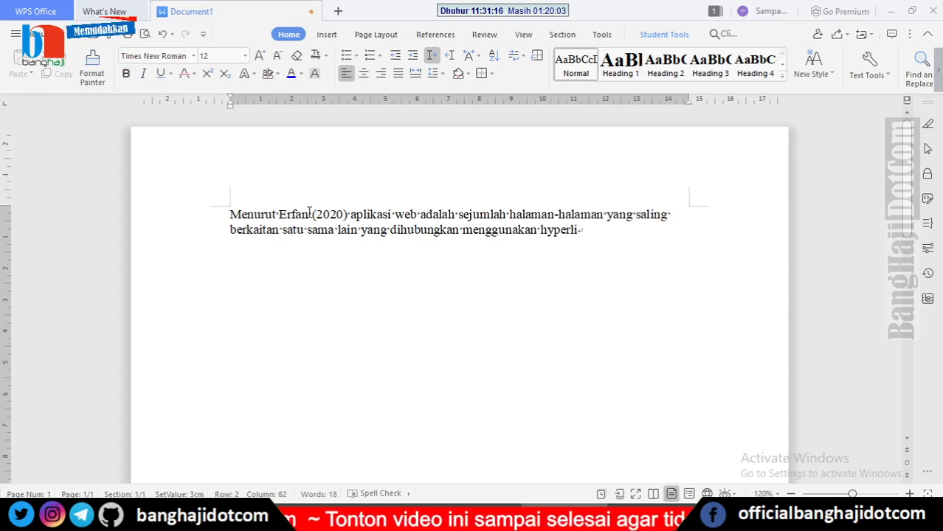
text(nk.)
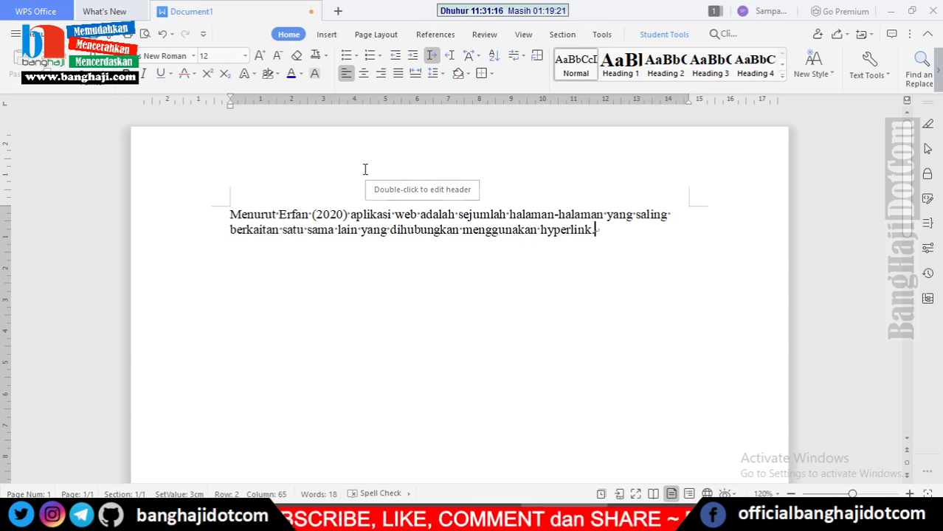
Step: Bring up the footnote and endnote commands and examine the foot of the page and the end of the text where notes go
click(441, 37)
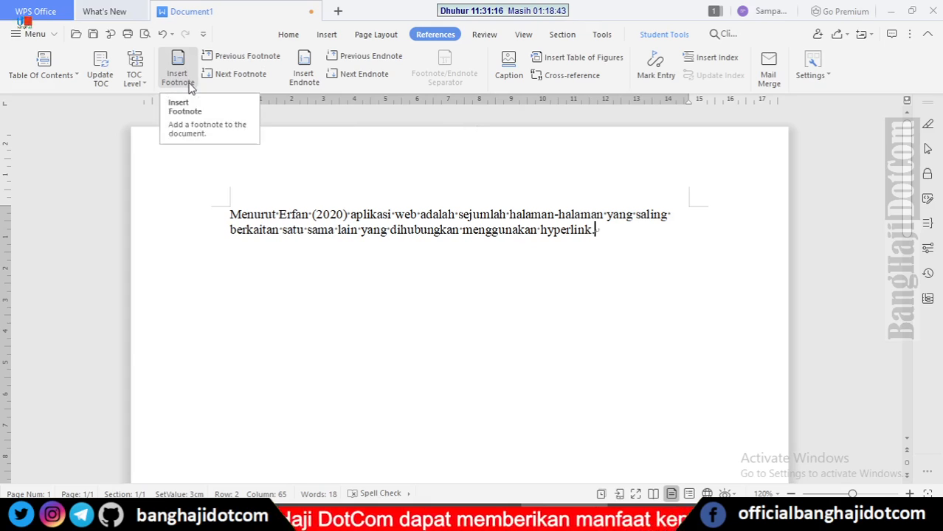
scroll(347, 354, down, 10)
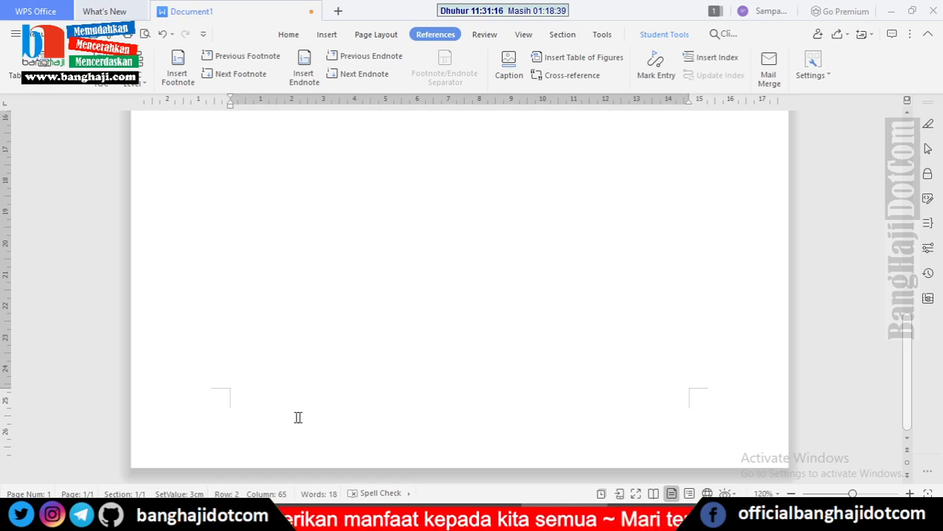
scroll(335, 240, up, 10)
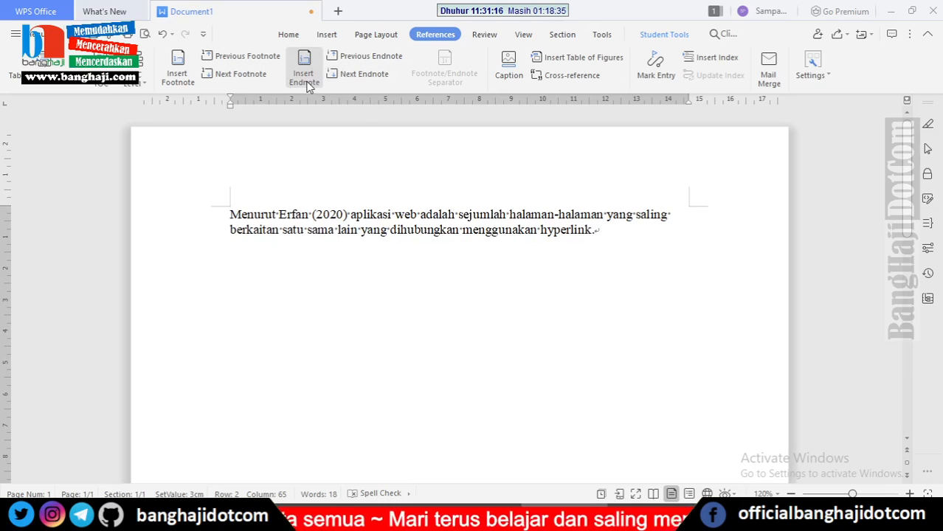
scroll(690, 336, down, 3)
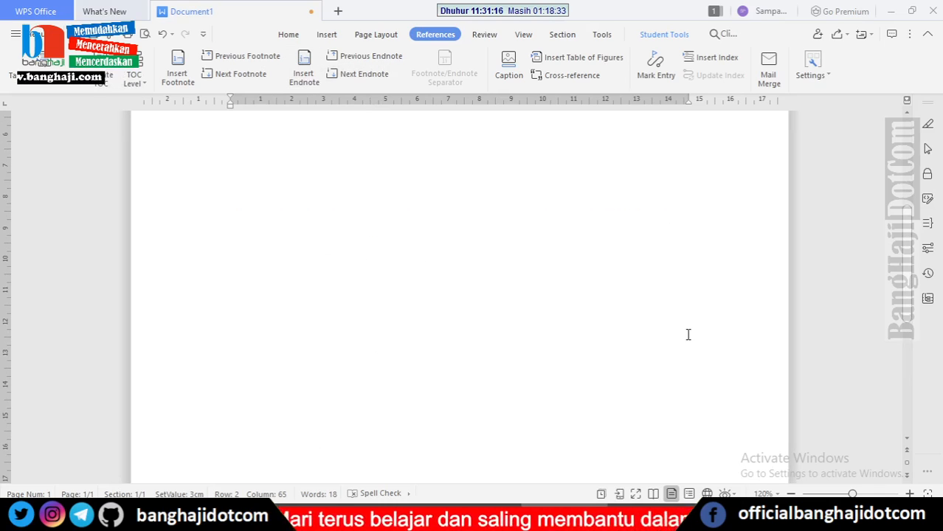
scroll(576, 349, down, 3)
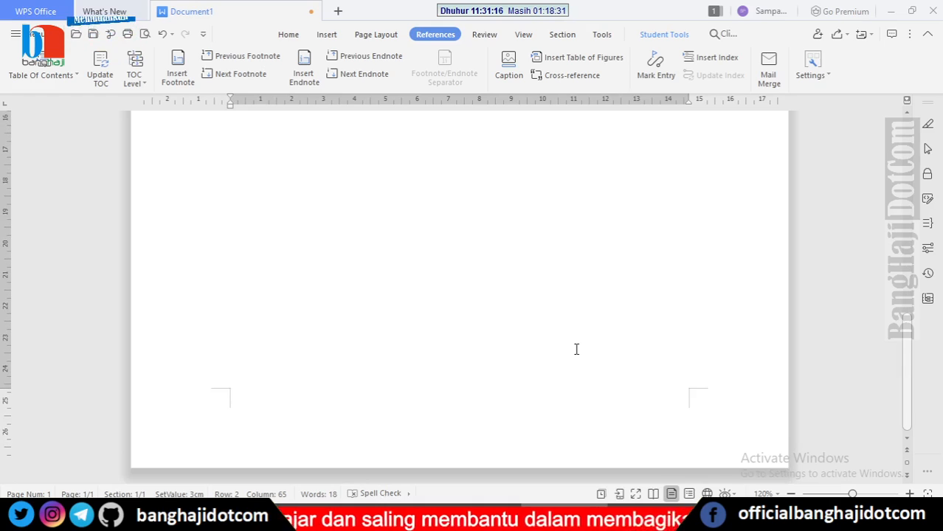
scroll(574, 349, up, 6)
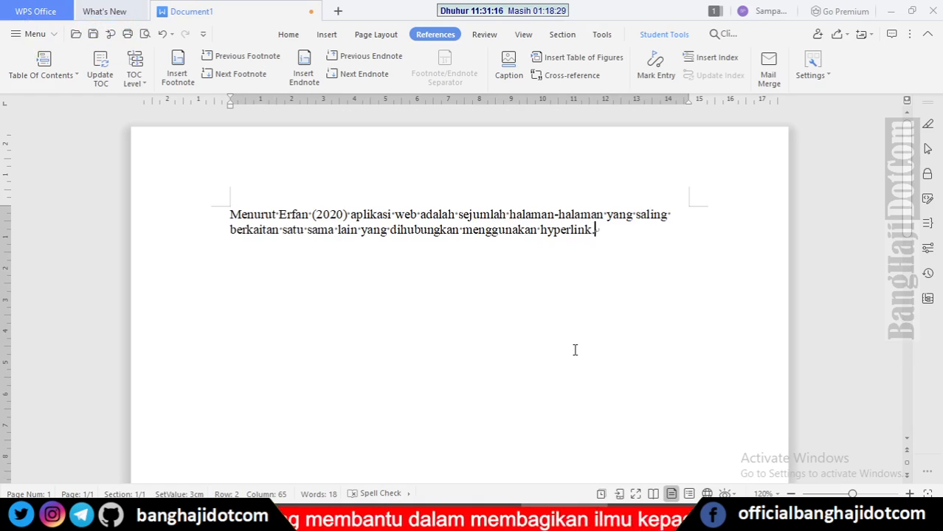
scroll(575, 350, down, 2)
scroll(575, 350, up, 2)
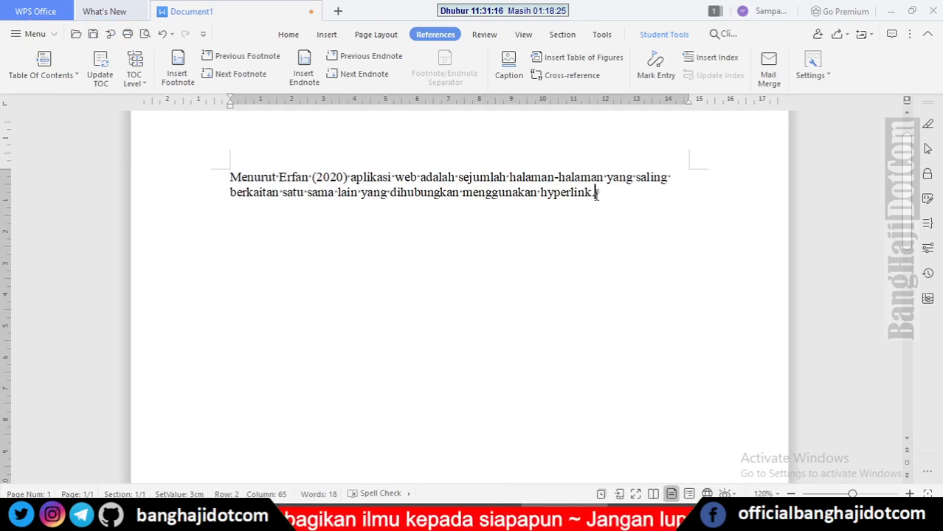
Step: Add four blank paragraphs below the sentence ending in "hyperlink."
key(Return)
key(Return)
key(Return)
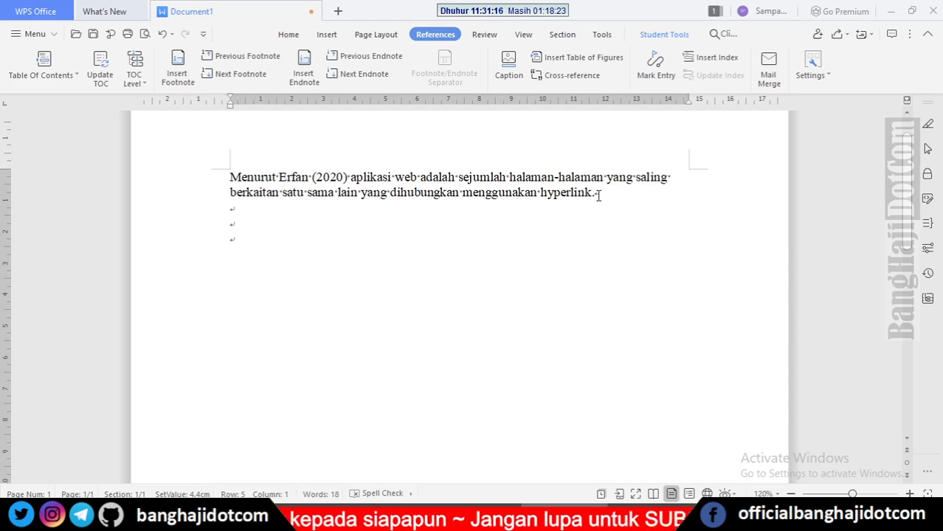
Step: Insert a footnote after "hyperlink." and start its text with "Ini contoh catatan kaki, menggunakan fasilitas"
click(618, 190)
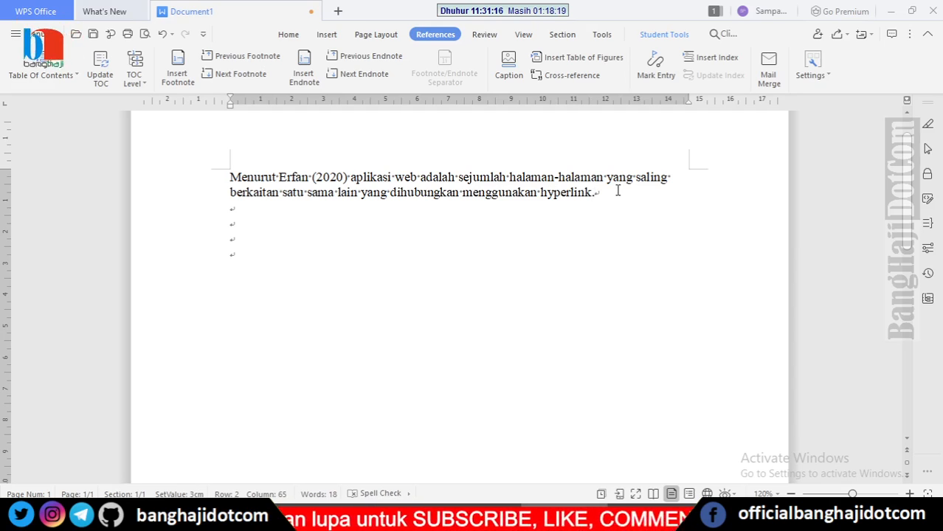
click(183, 79)
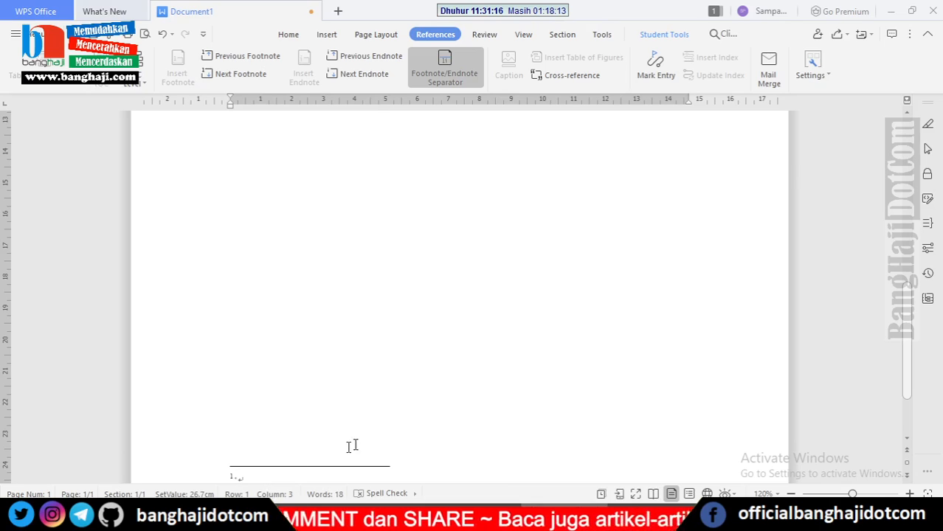
scroll(372, 439, down, 2)
scroll(391, 436, up, 1)
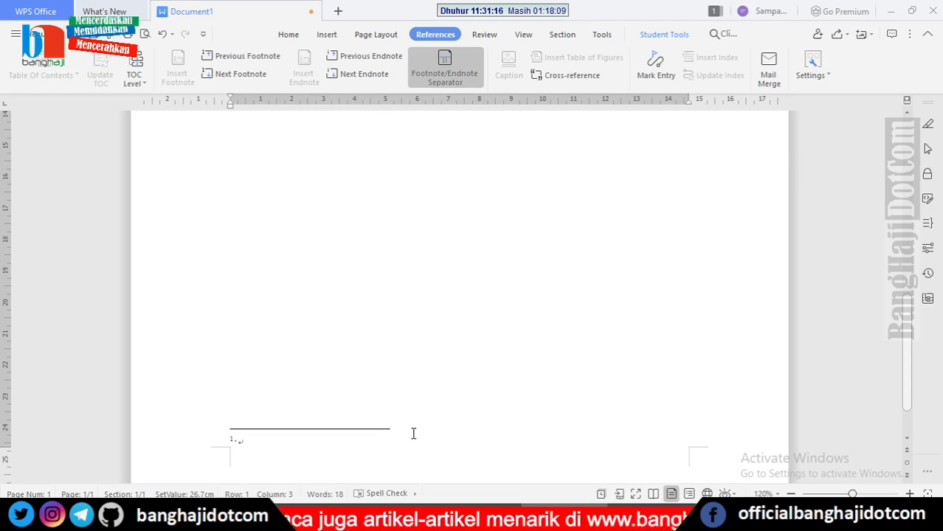
text(Ini )
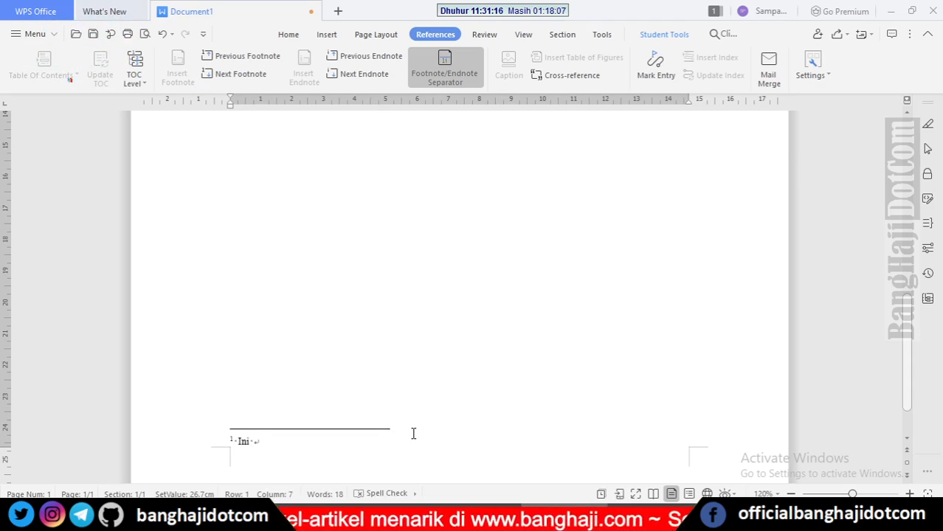
text(contoh cat)
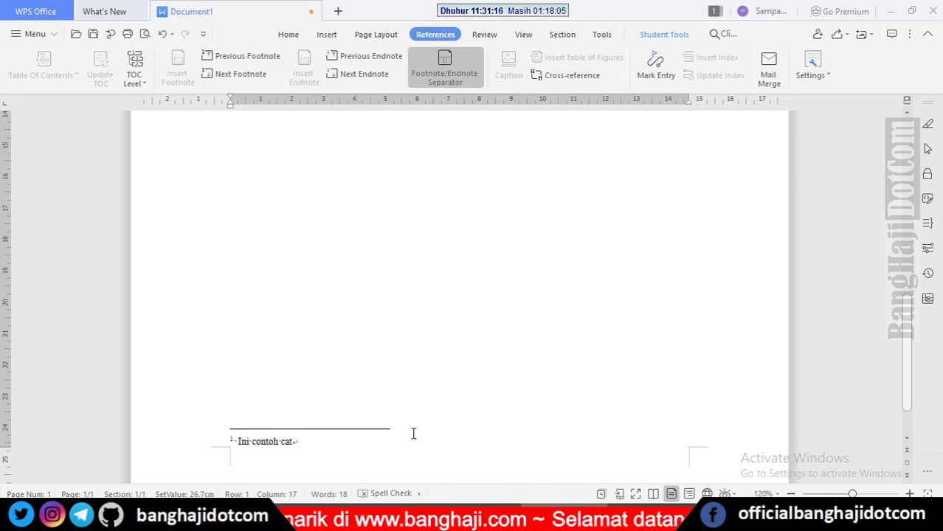
text(atan kaki)
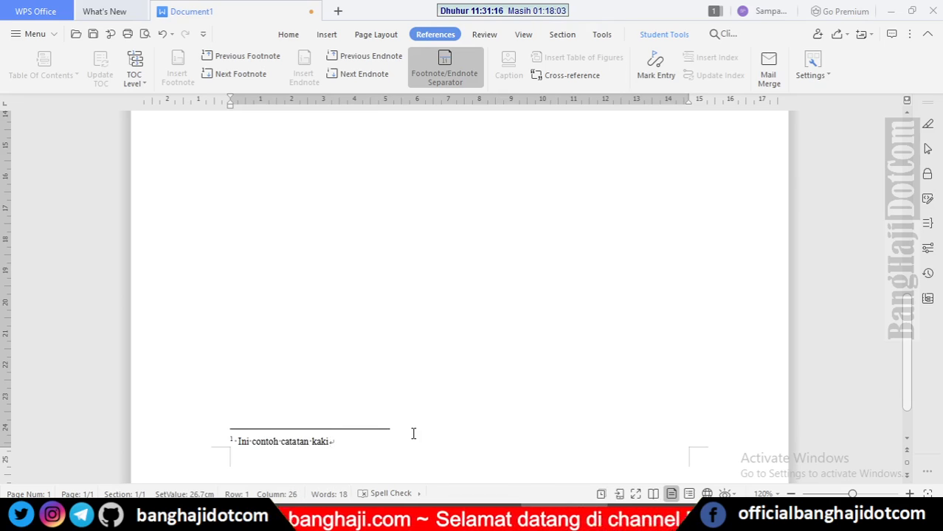
text(, menggunakan )
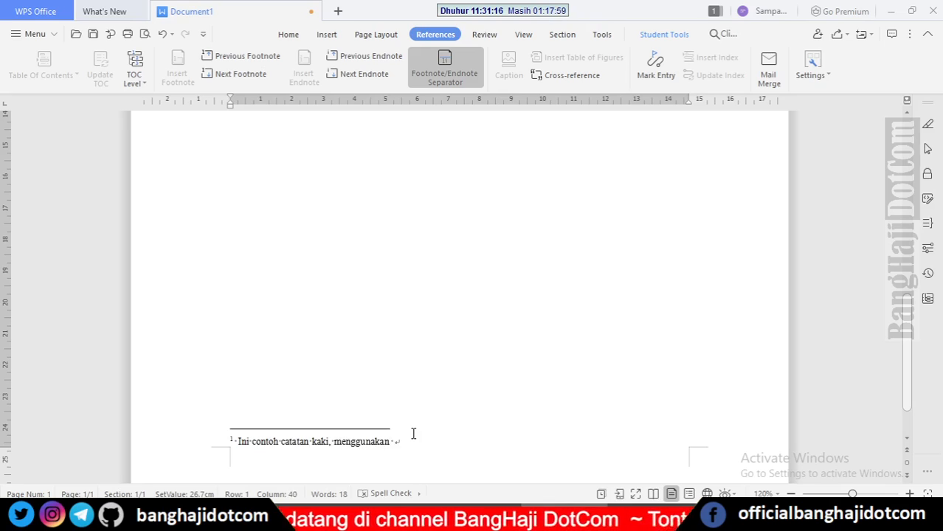
text(fasilitas )
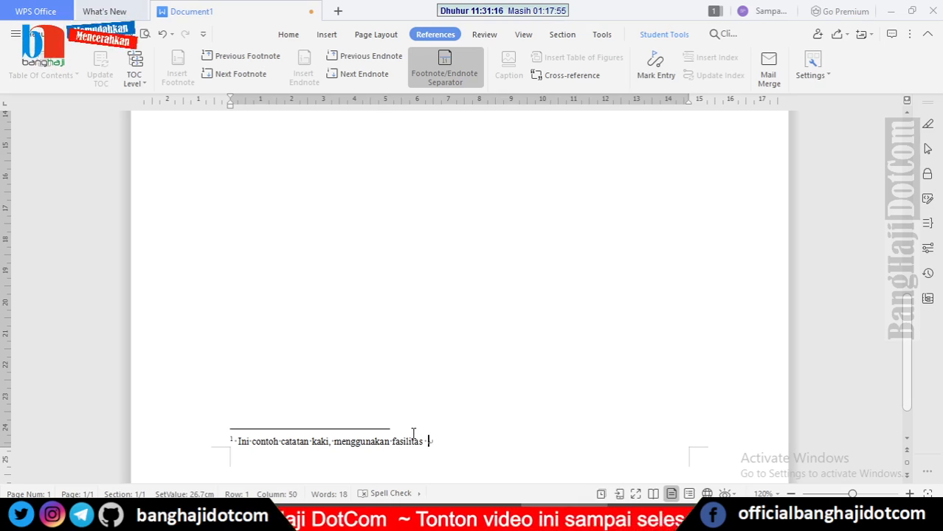
Step: Complete the footnote text with "Footnote yang ada di WPS Office Writer."
text(Fo)
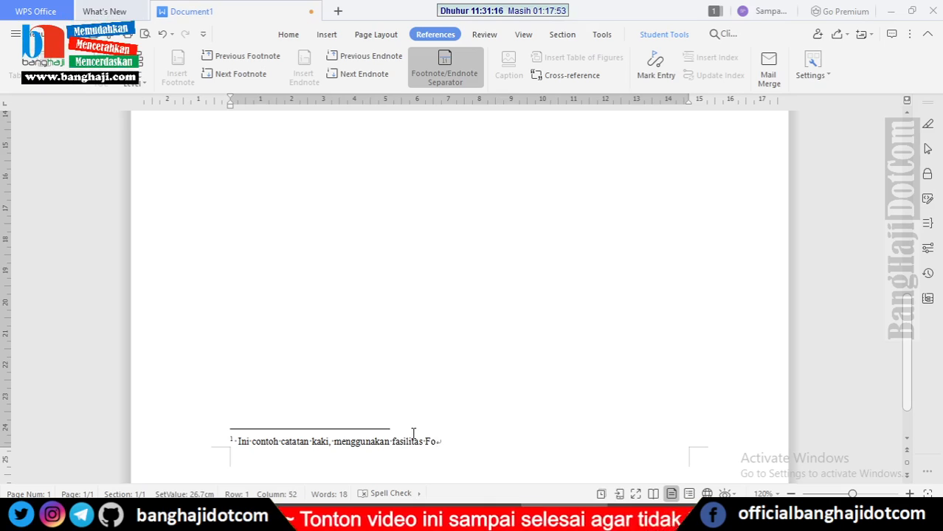
text(otenpte yang)
key(BackSpace)
key(BackSpace)
key(BackSpace)
key(BackSpace)
key(BackSpace)
key(BackSpace)
key(BackSpace)
key(BackSpace)
text(note y)
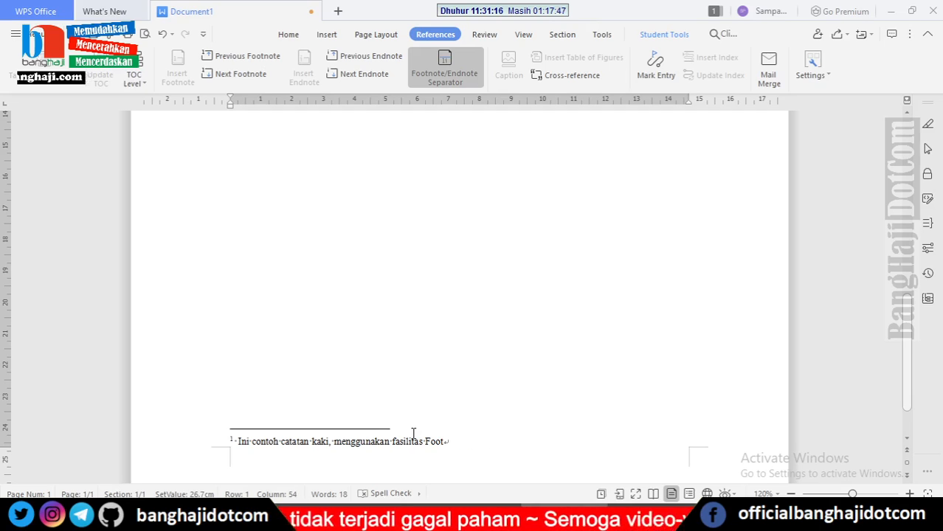
text(ang a)
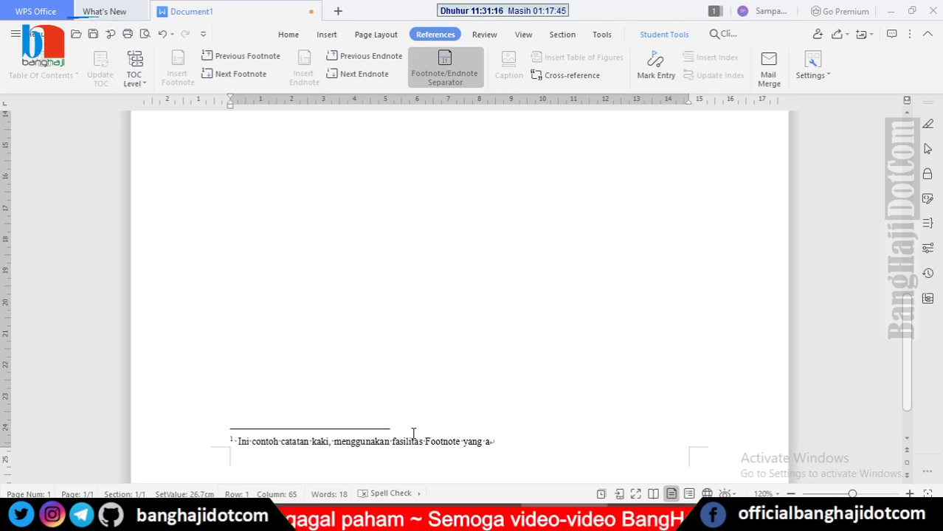
text(da di WPS )
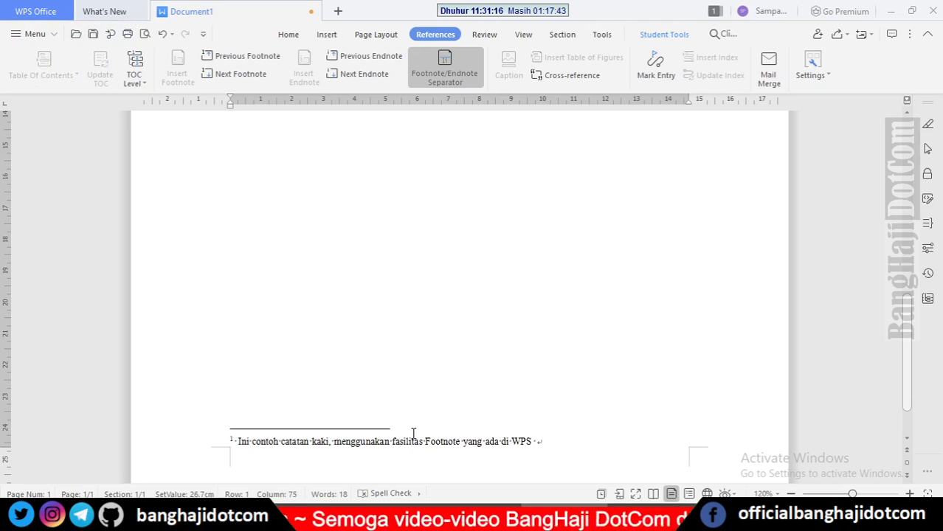
text(Office Writer.)
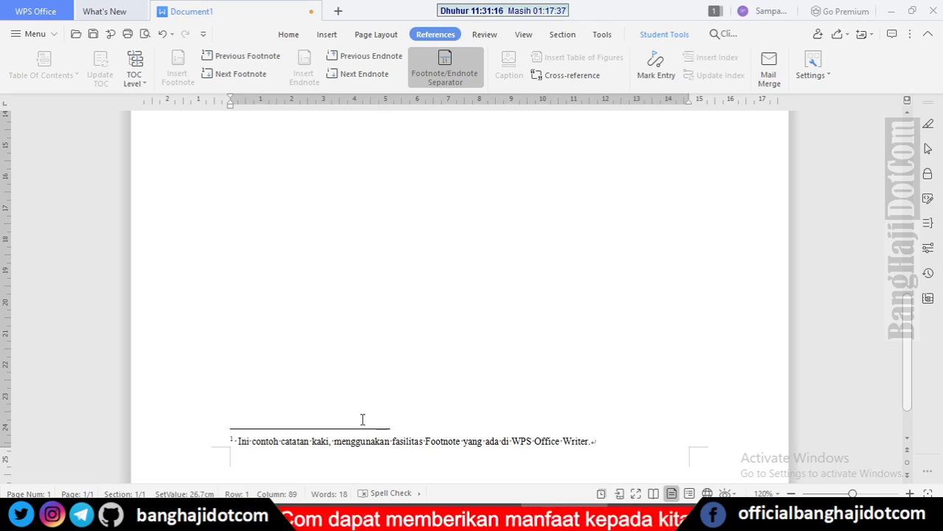
Step: Try indenting the first line of the footnote about 0.8 cm, and return it to the margin
click(165, 452)
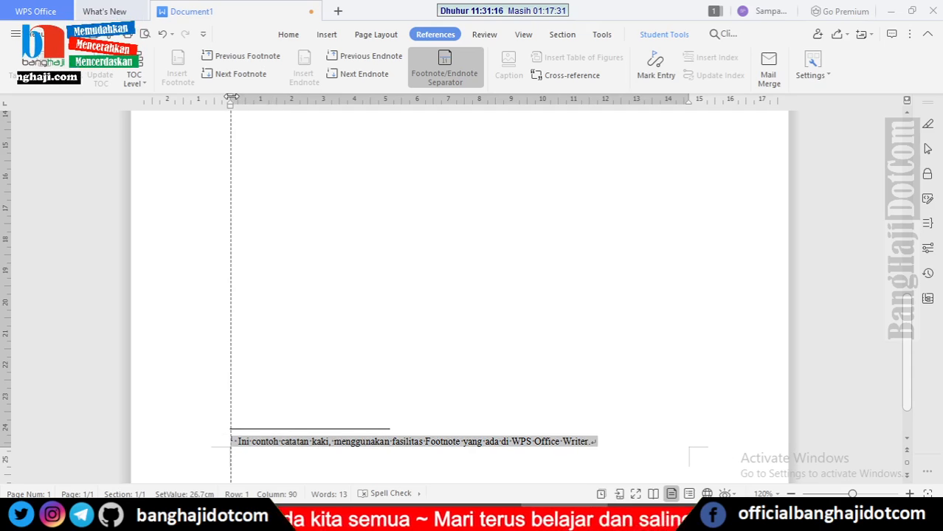
drag(231, 100, 254, 103)
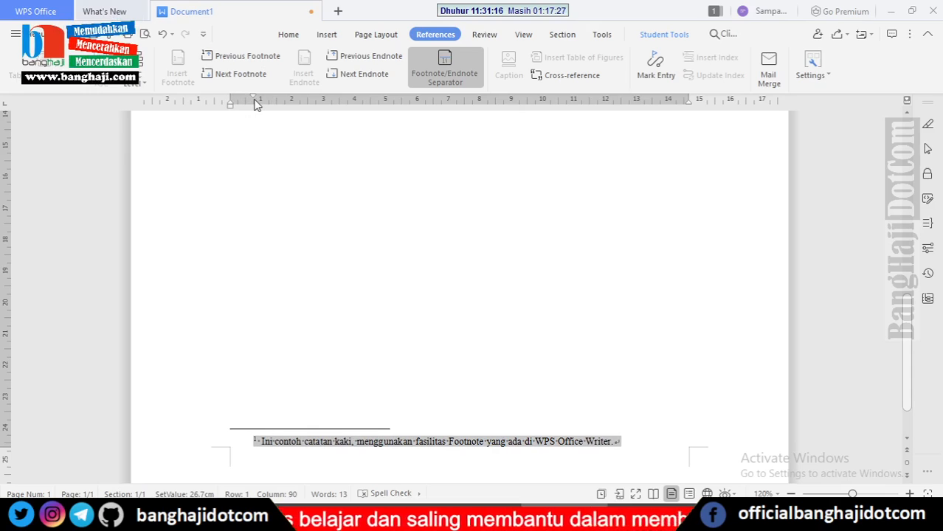
drag(254, 101, 230, 99)
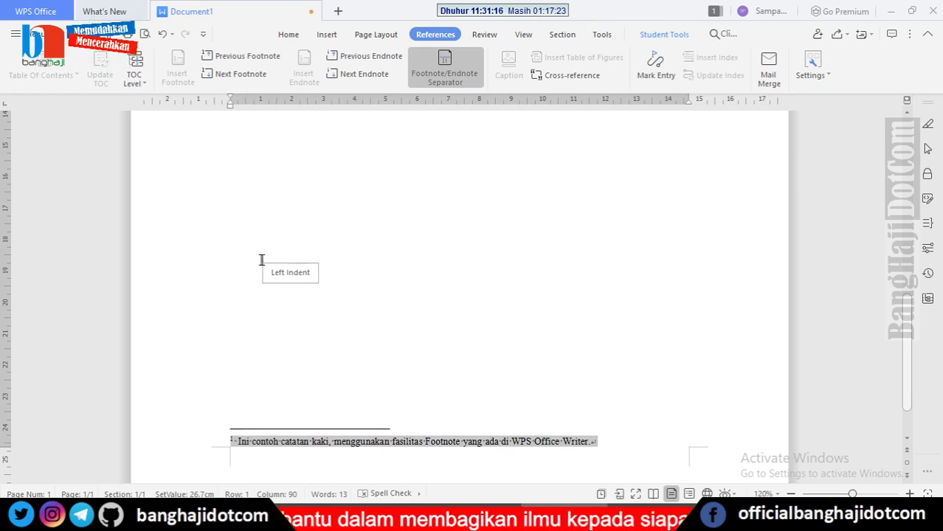
click(596, 447)
Step: Add the sentence "Demikian pula menurut Siapa (tahun), web adalah jaring." after the first footnote mark in the body text
scroll(588, 420, up, 10)
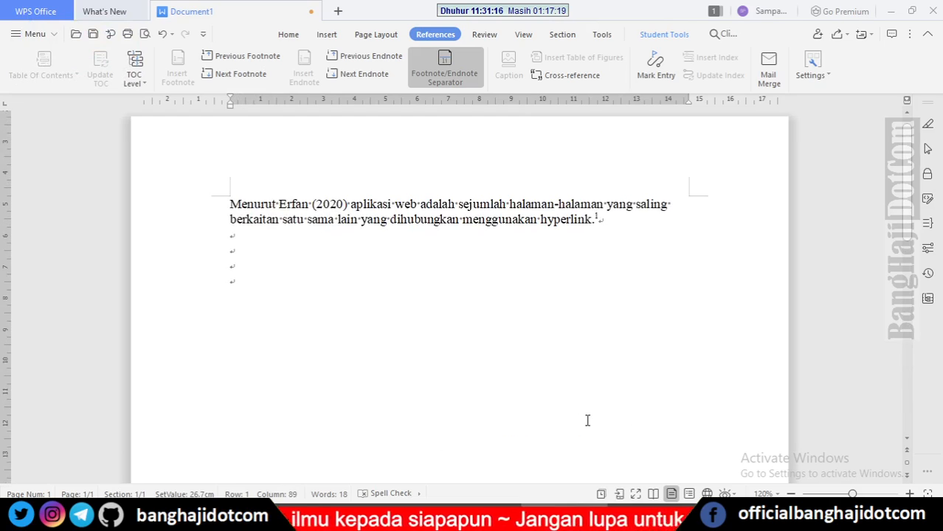
scroll(584, 271, down, 10)
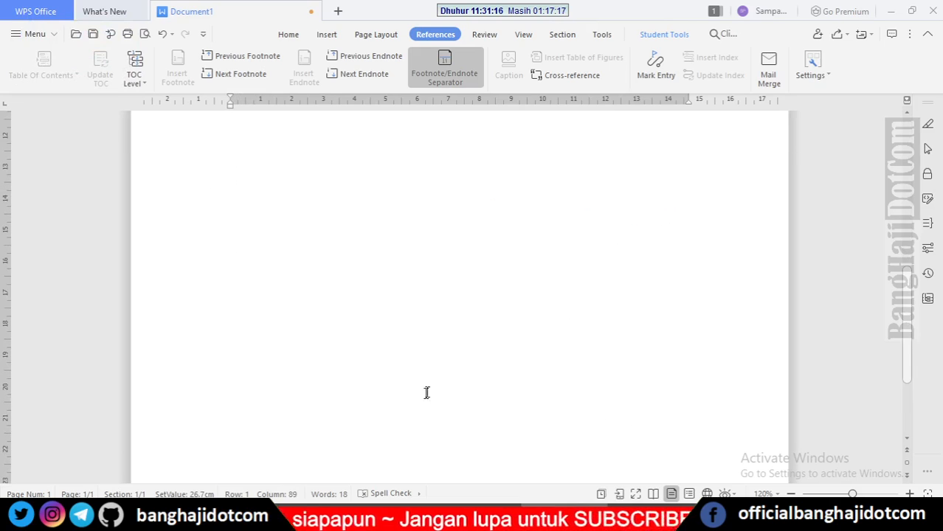
scroll(468, 340, up, 2)
scroll(486, 317, up, 10)
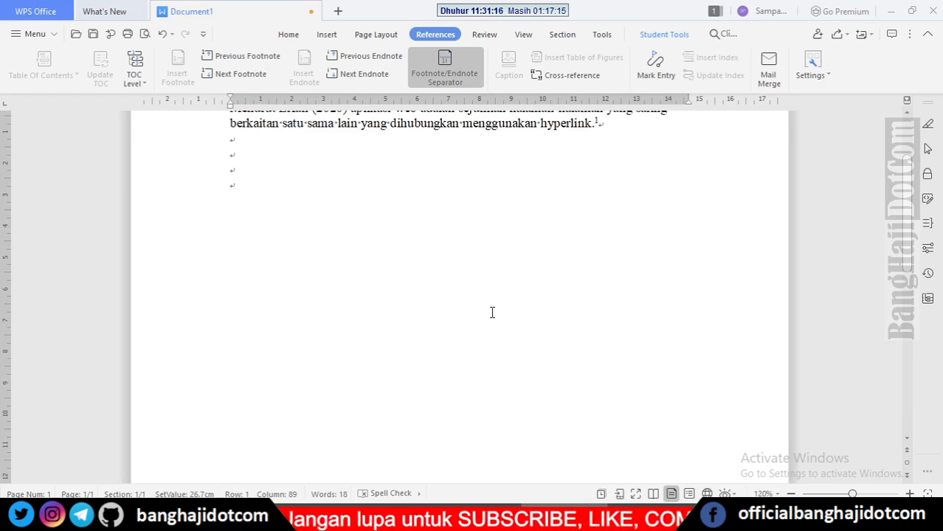
click(622, 231)
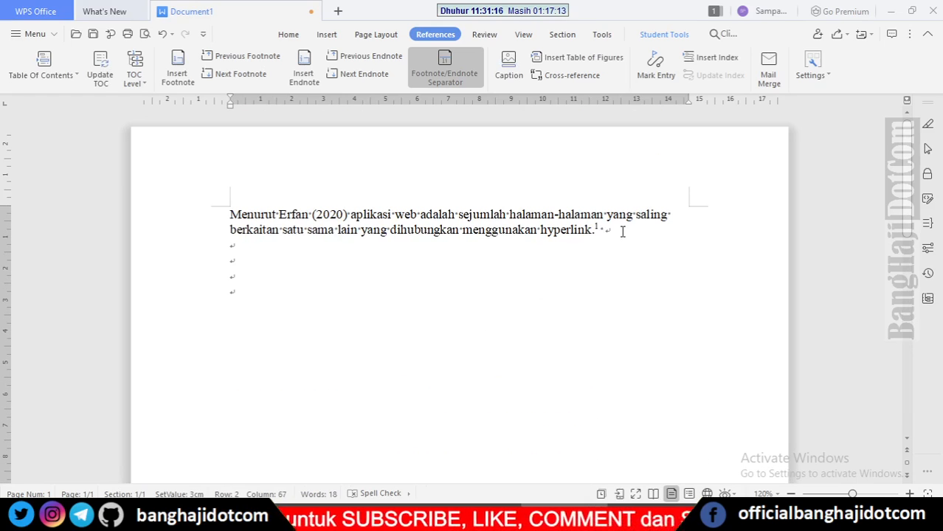
text(Demiki)
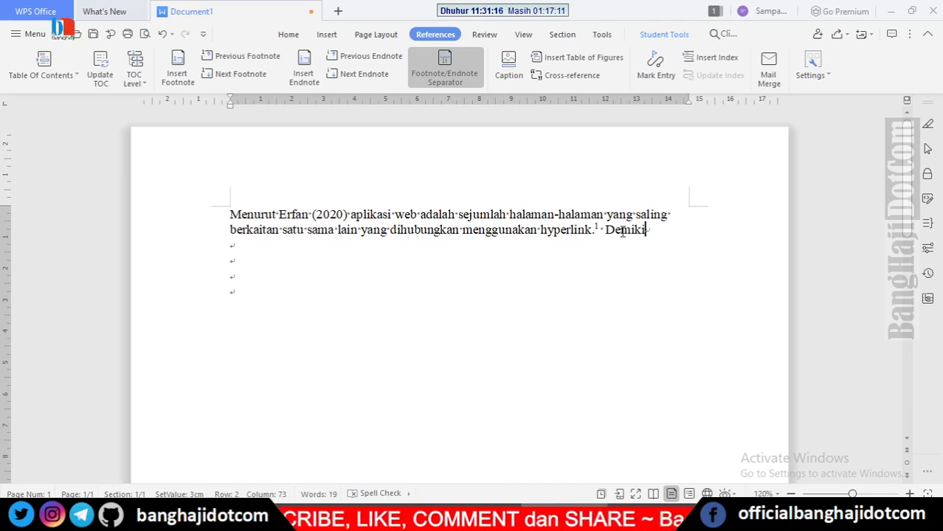
text(an pula menurut )
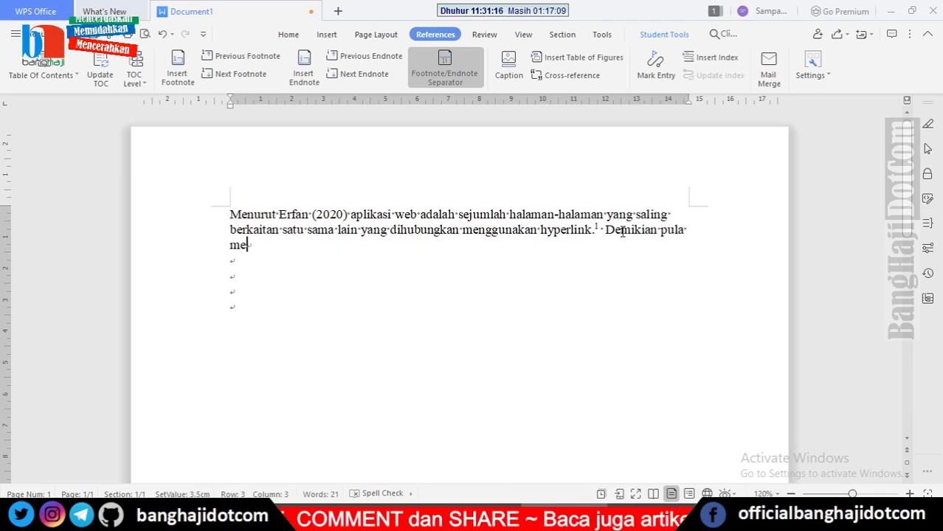
text(Siapa (tahun)
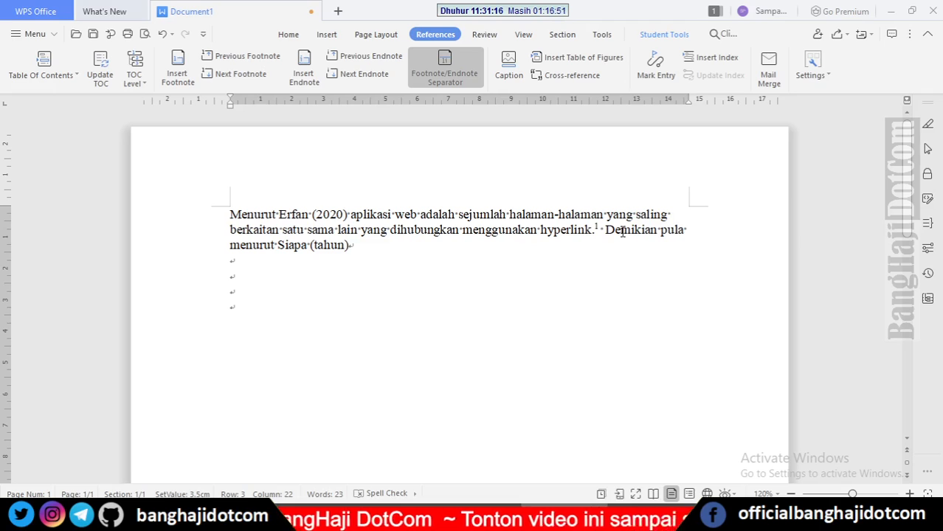
text(dalah jar)
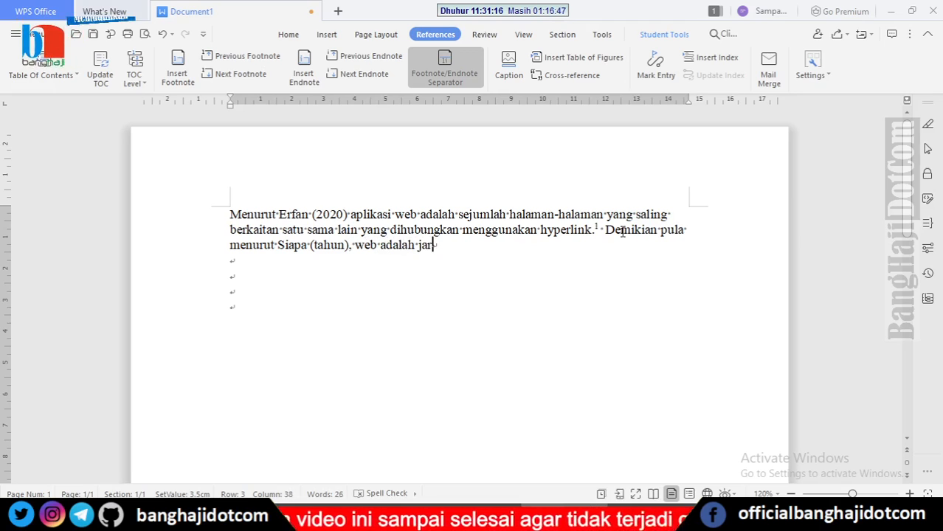
text(ing.)
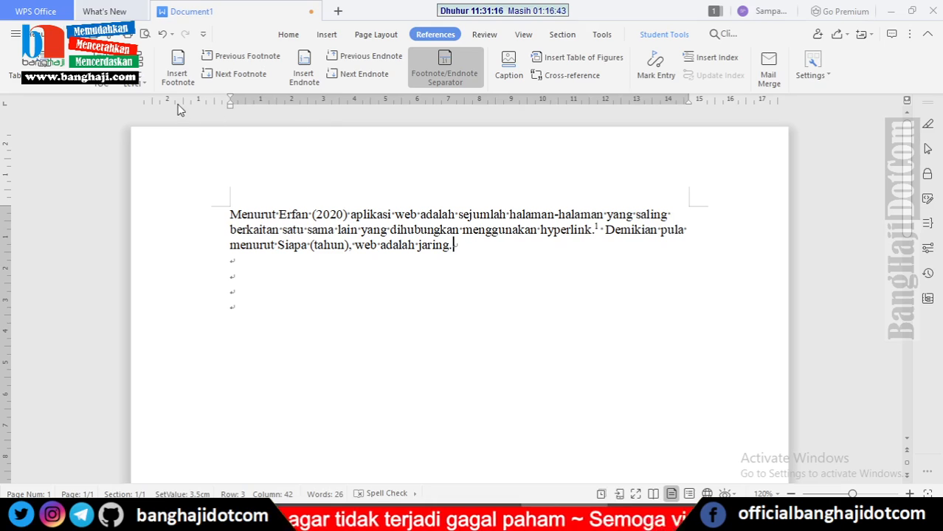
Step: Insert a second footnote after "jaring." with the text "Ini catatan kaki kedua."
click(177, 70)
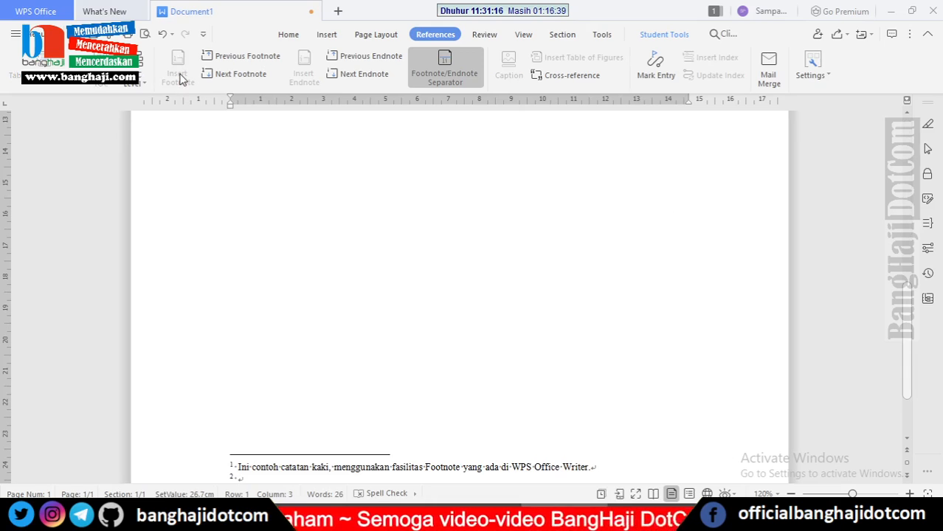
text(Ini )
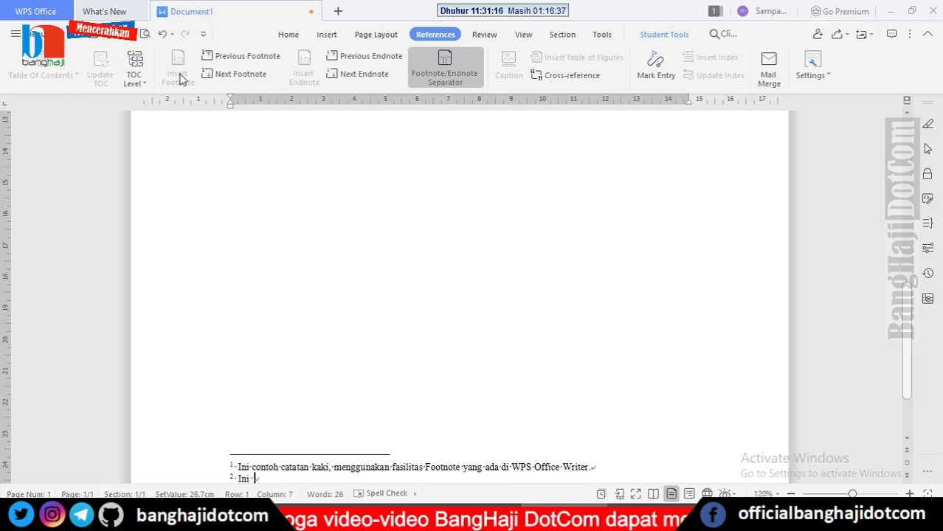
text(catana)
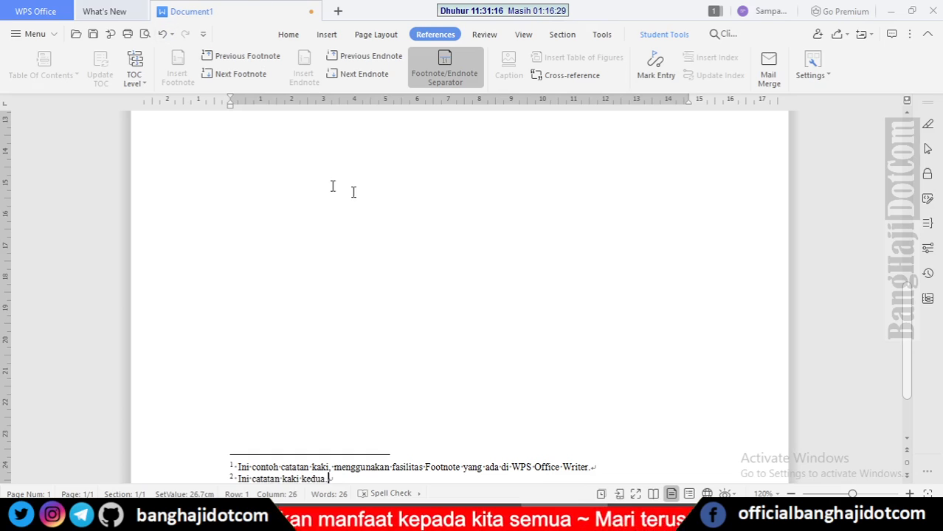
Step: Compare the two footnote marks in the body text with their notes at the foot of the page
scroll(326, 277, up, 8)
scroll(325, 277, up, 2)
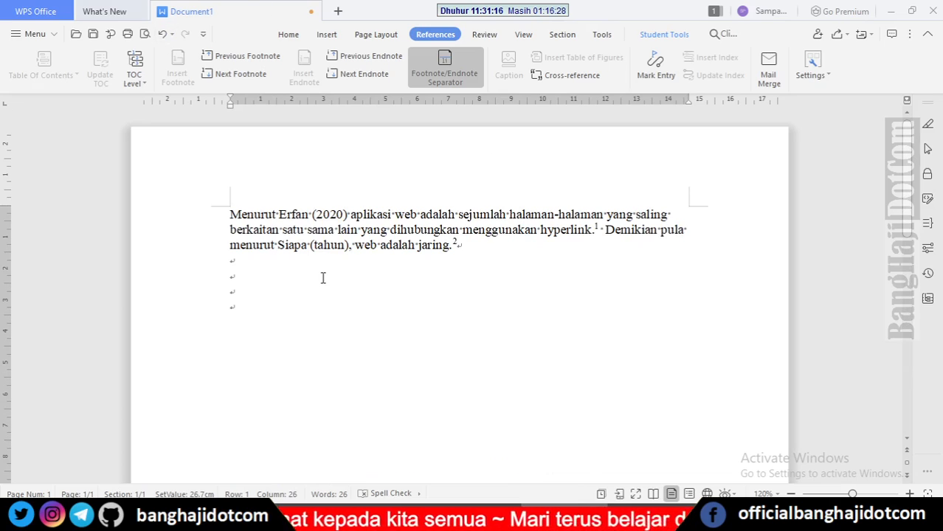
click(505, 242)
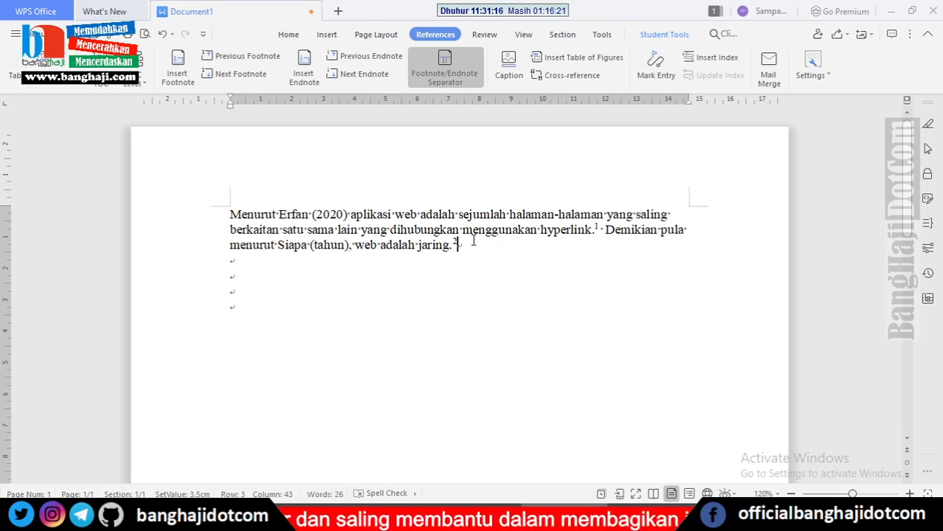
scroll(501, 311, down, 12)
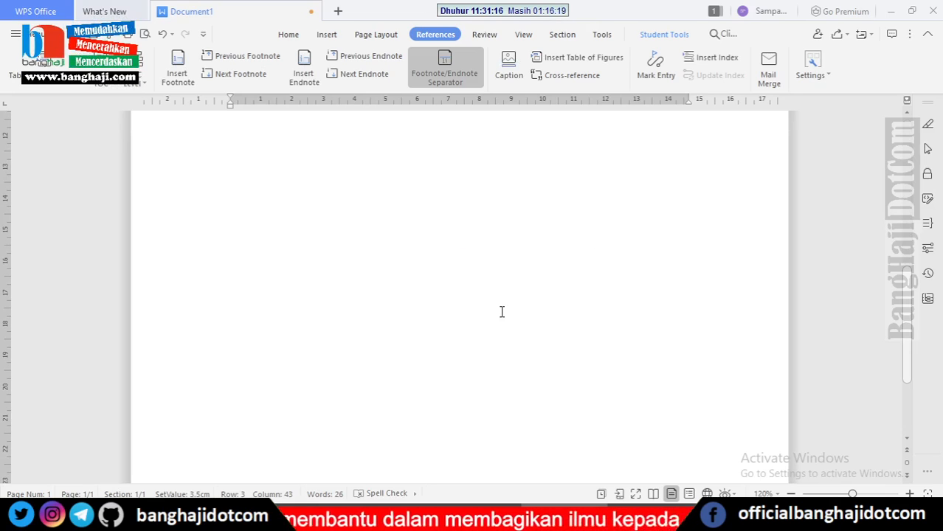
scroll(400, 394, up, 12)
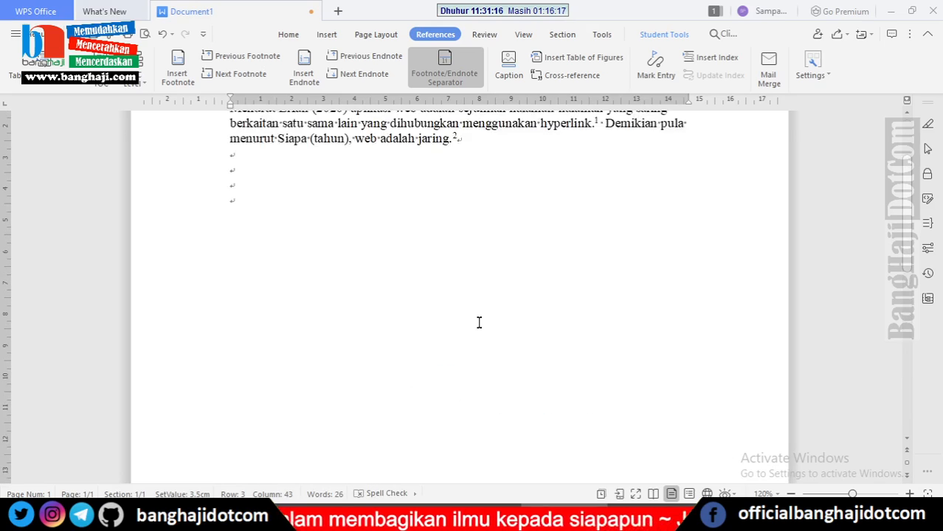
scroll(449, 330, down, 12)
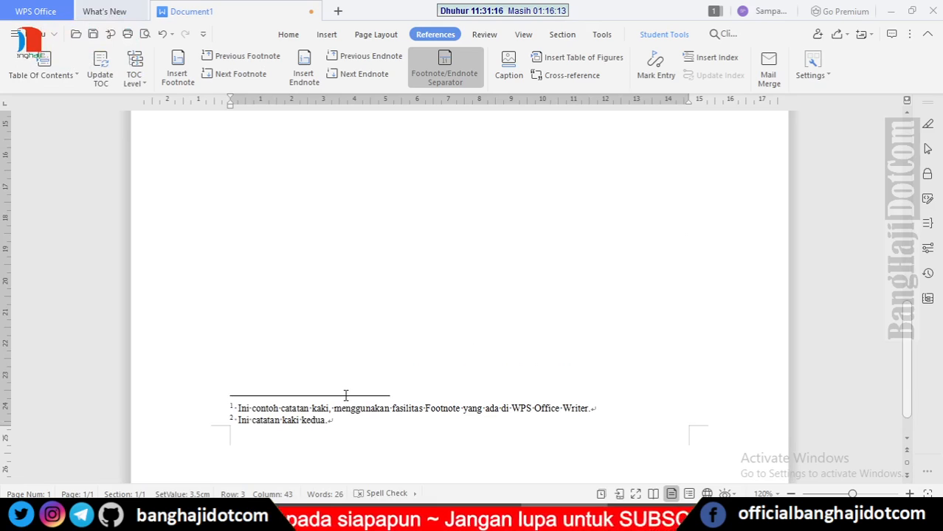
scroll(436, 294, up, 12)
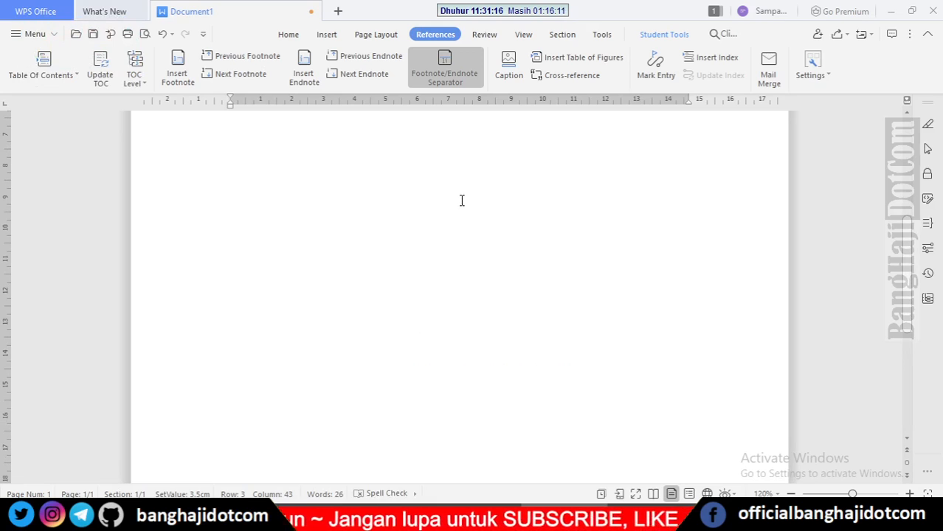
scroll(405, 367, down, 12)
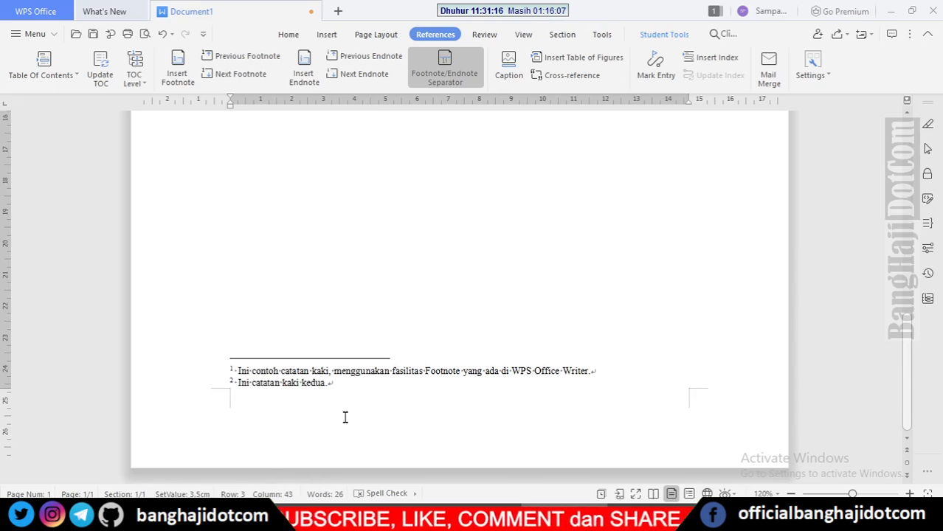
Step: Add the sentence "Ini contoh untuk penggunaan Endnote." below the first paragraph, separated from it by a blank line
scroll(344, 418, up, 5)
scroll(345, 412, down, 5)
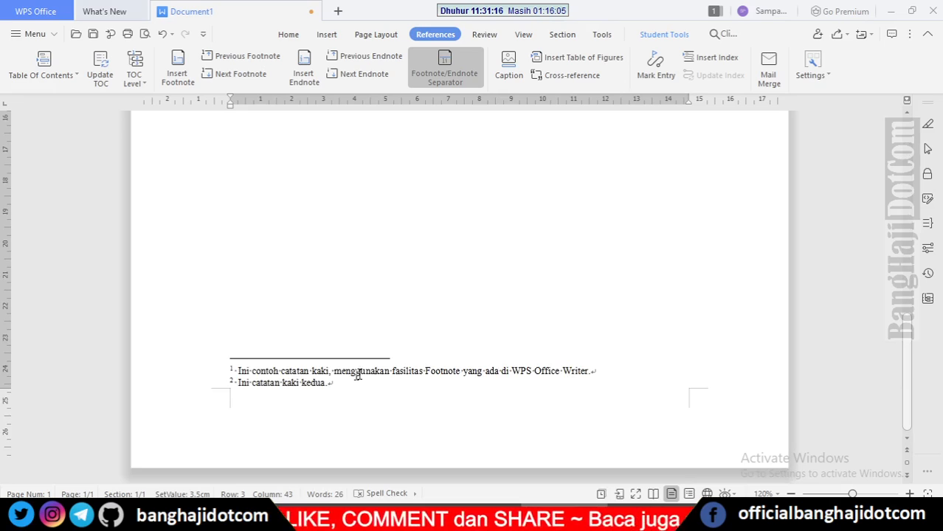
scroll(350, 379, up, 12)
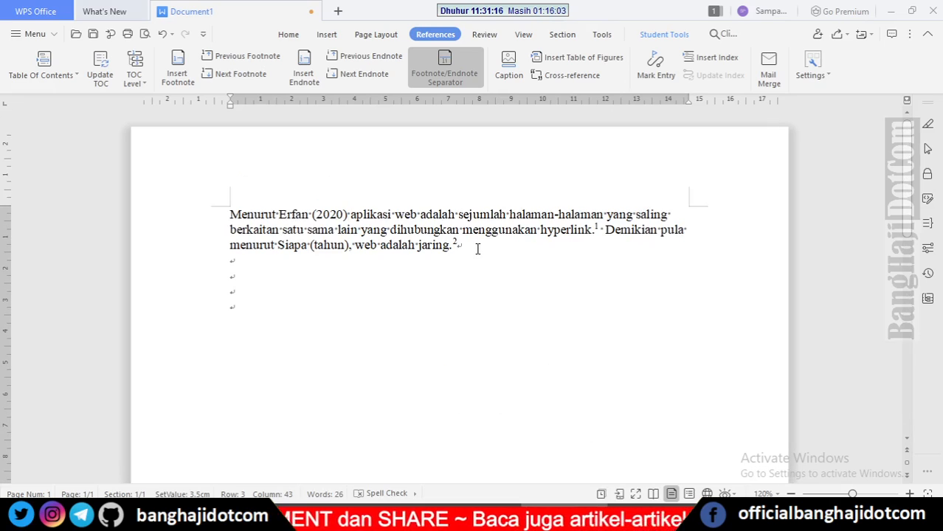
key(Return)
key(Return)
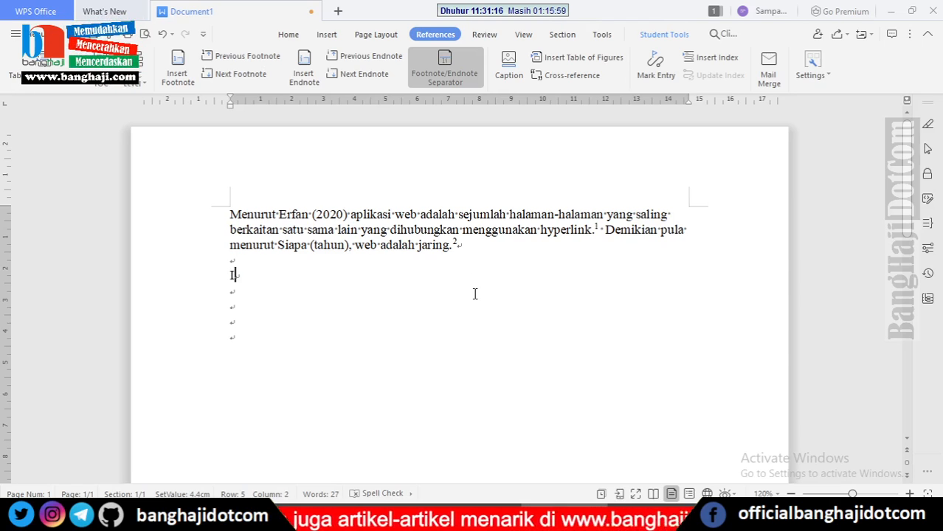
text(Ini contoh untuk)
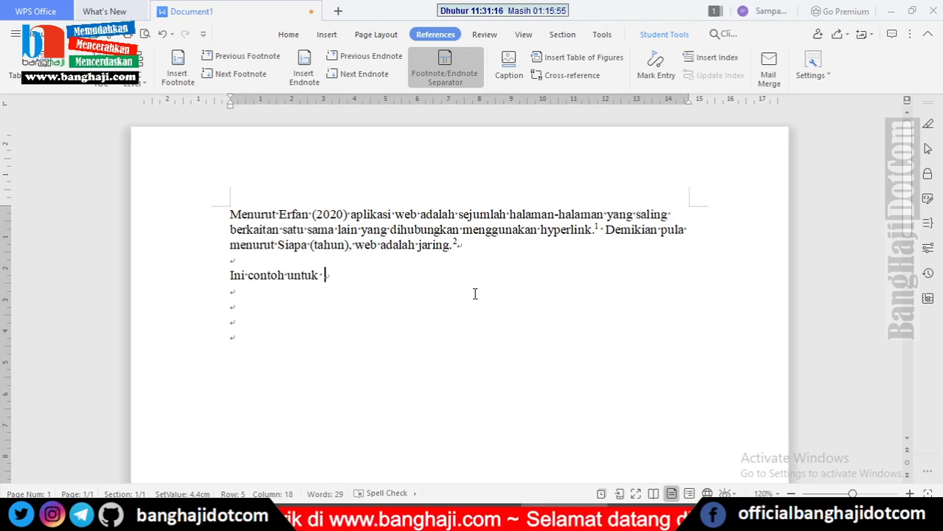
text( penggu)
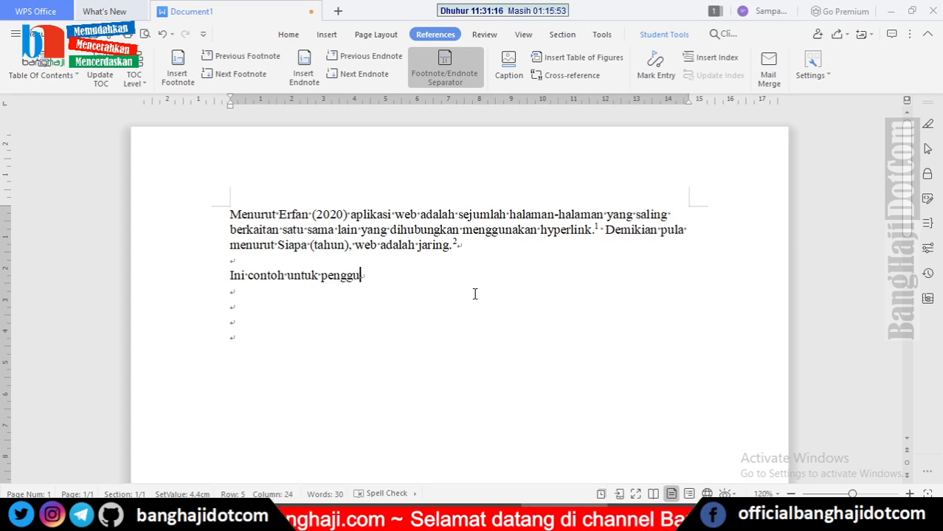
text(naan Endnote.)
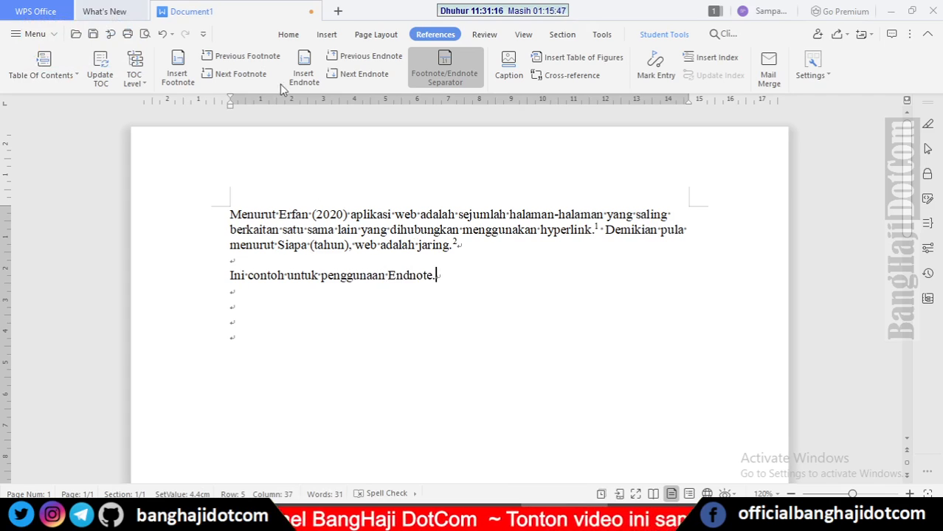
Step: Insert an endnote at the end of the new sentence with the text "Endnote satu."
click(304, 68)
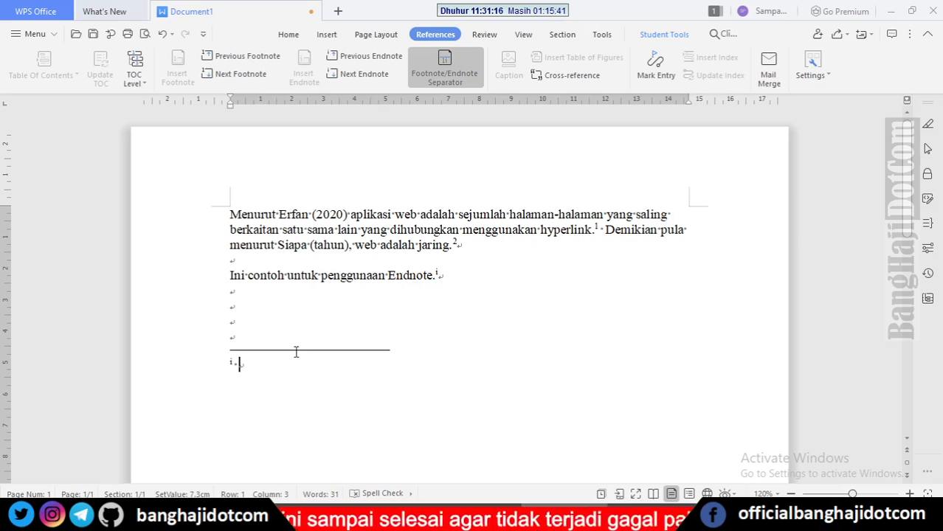
scroll(292, 352, down, 5)
scroll(292, 354, up, 5)
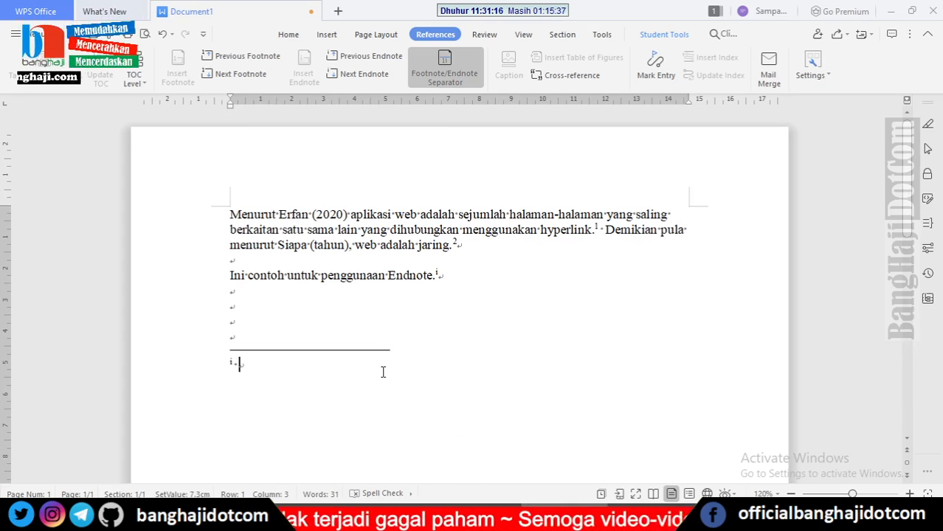
click(451, 276)
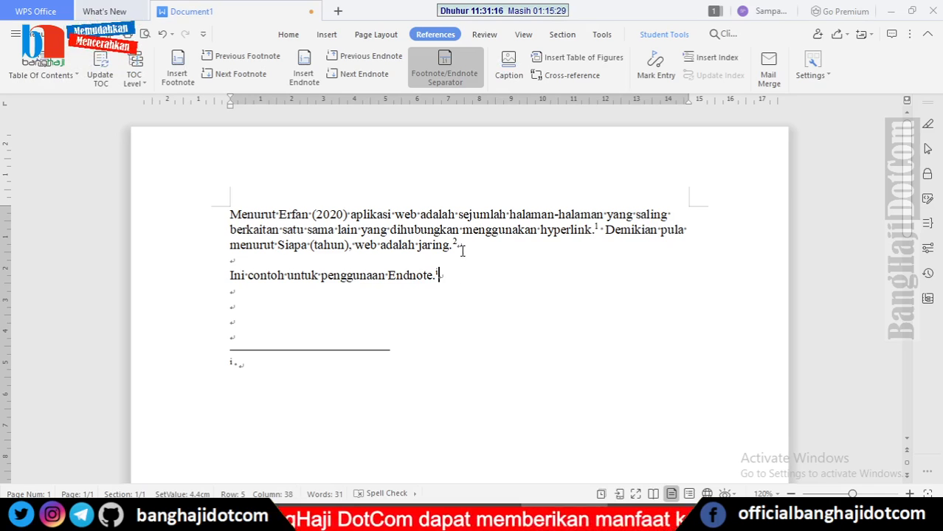
click(286, 362)
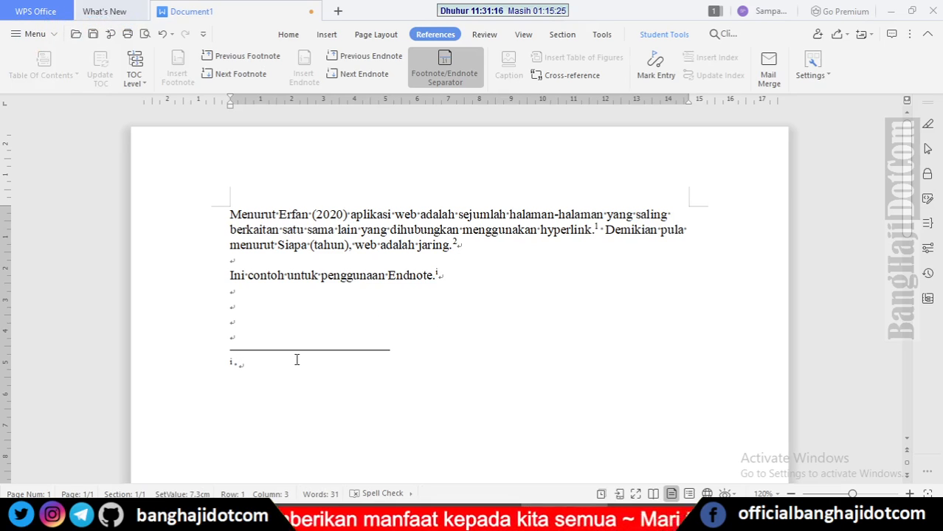
text(Endnote)
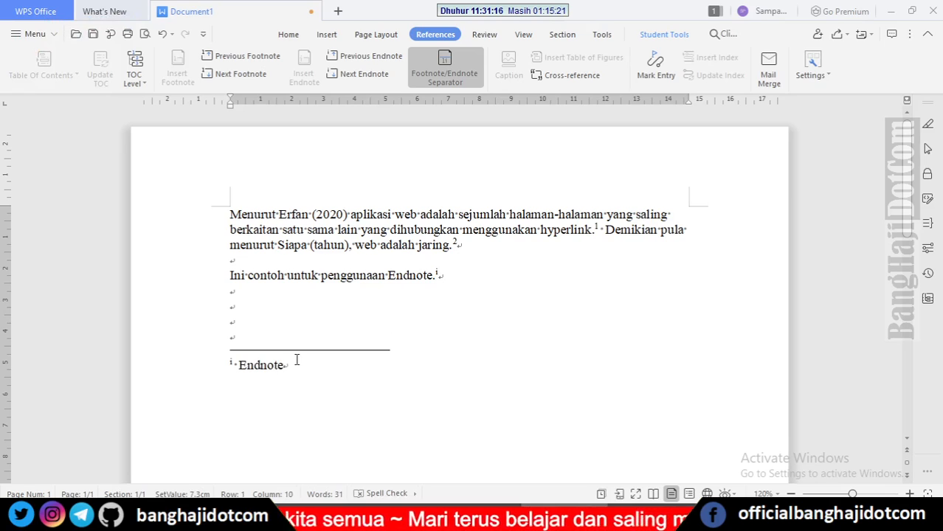
text( satu)
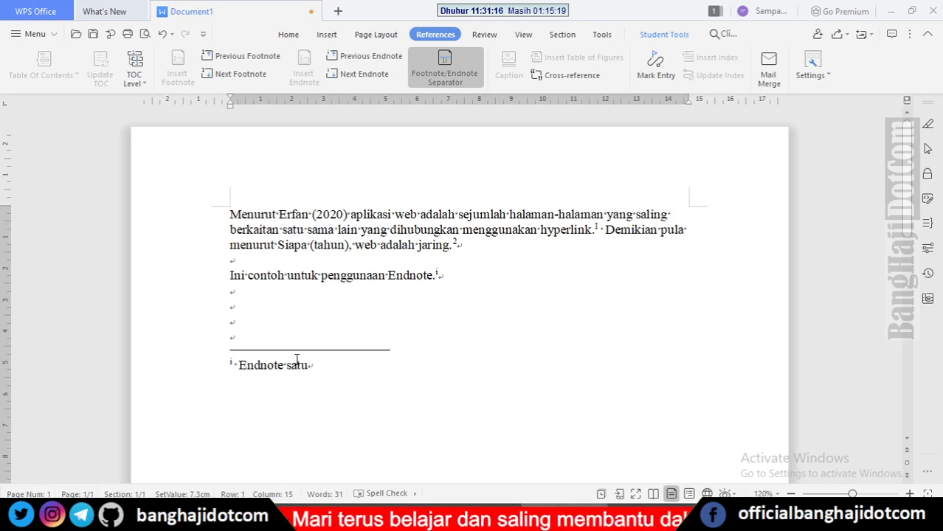
text(.)
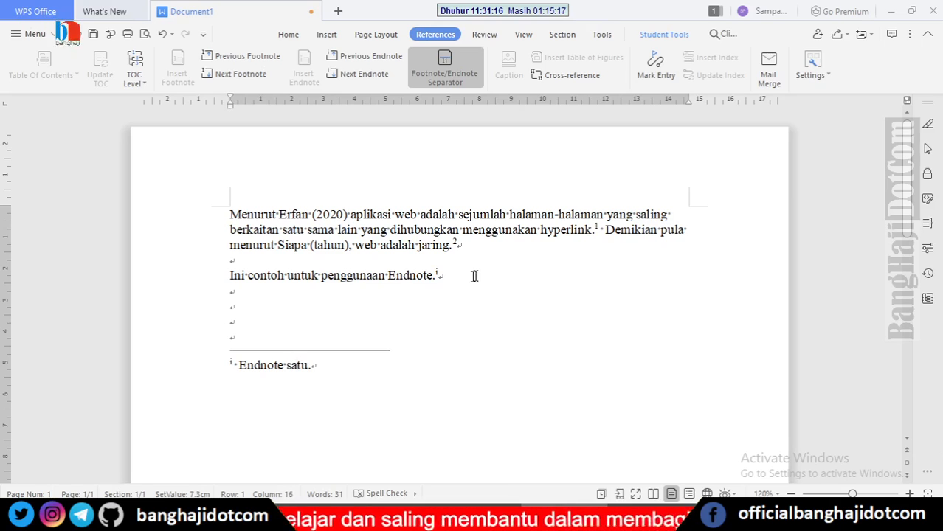
Step: Insert blank lines after the first paragraph until the endnote sentence moves onto the second page
click(493, 242)
key(Return)
key(Return)
key(Return)
key(Return)
key(Return)
key(Return)
key(Return)
key(Return)
key(Return)
key(Return)
key(Return)
key(Return)
key(Return)
key(Return)
key(Return)
key(Return)
key(Return)
key(Return)
key(Return)
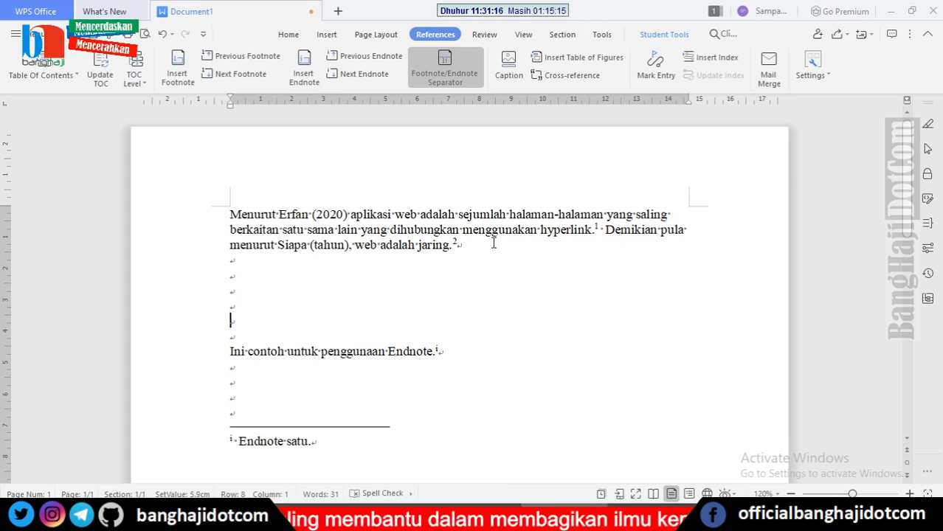
key(Return)
key(Return)
key(Return)
key(Return)
key(Return)
key(Return)
key(Return)
key(Return)
key(Return)
key(Return)
key(Return)
key(Return)
key(Return)
key(Return)
key(Return)
key(Return)
key(Return)
key(Return)
key(Return)
key(Return)
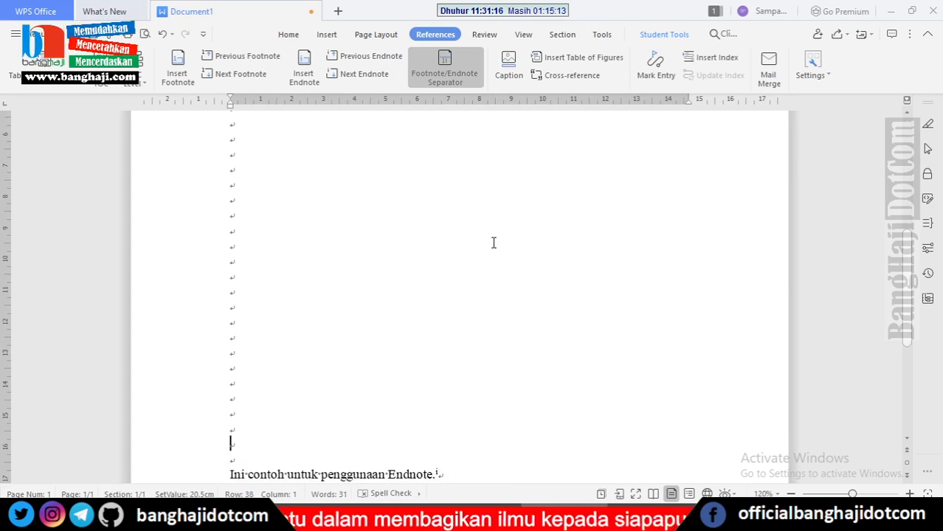
scroll(492, 254, down, 5)
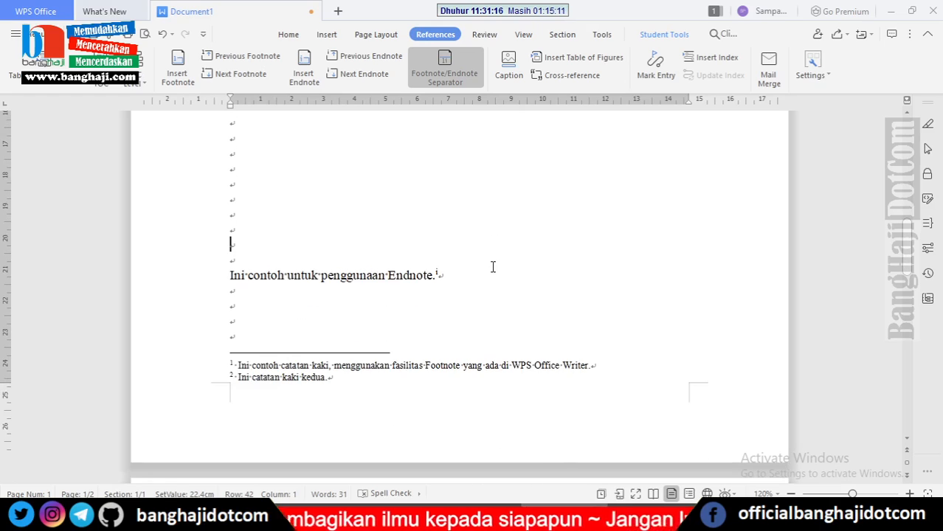
key(Return)
key(Return)
key(Return)
key(Return)
key(Return)
Step: Write a paragraph of random filler text at the foot of page 1 that runs over onto page 2, ending with a period
text(Sdfsdfsdhhf sdfgsdhgf jsdgfjs gjfg )
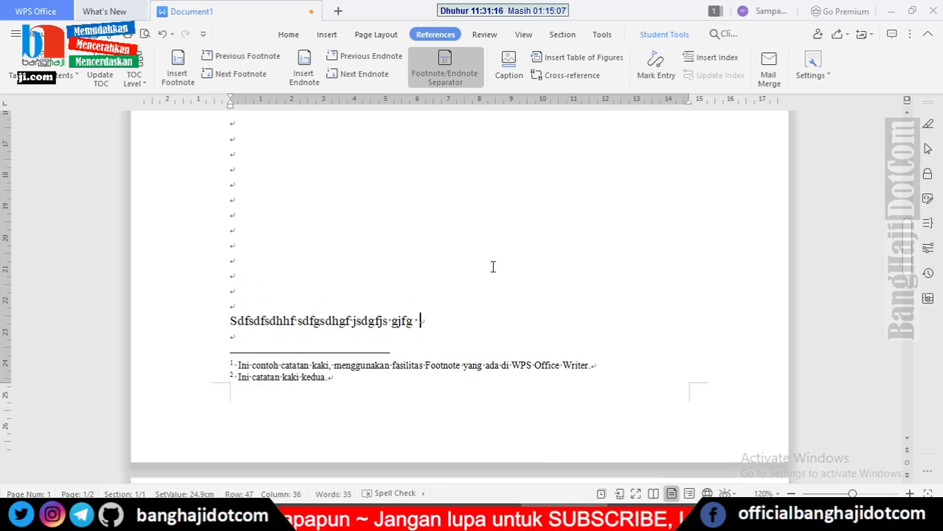
text(sgfjsgf shgfjsdgfk sdfgsdk fsdkfg sfdgkl)
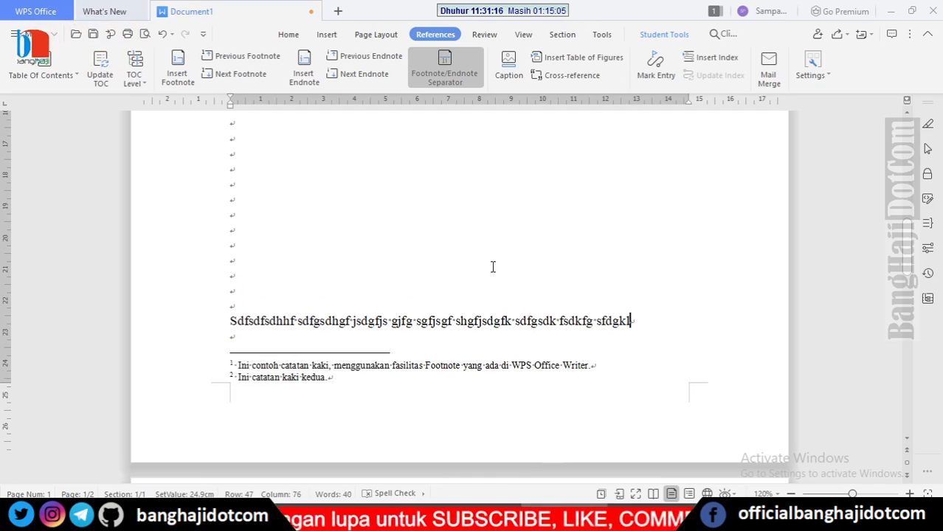
text( sdfgsdfgf dsgsdfgdfsgsdfg fgsd)
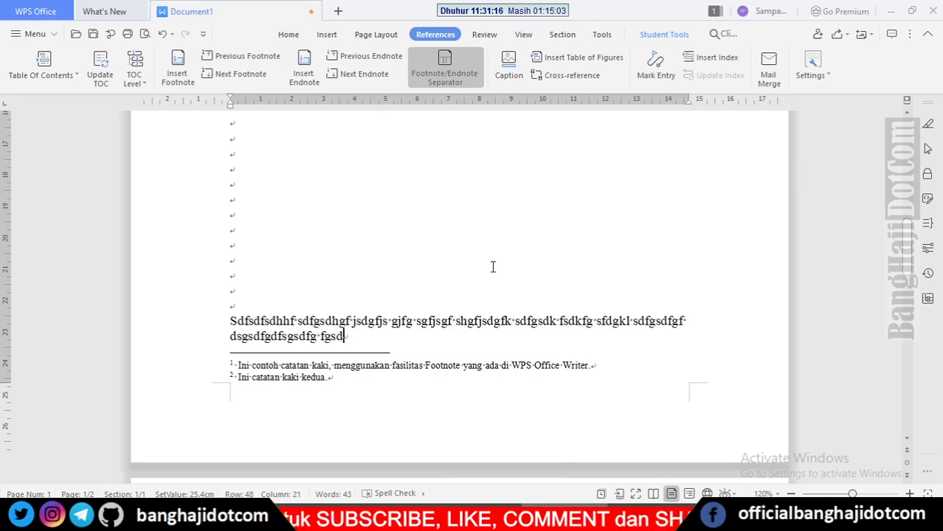
text(gf kjsdgfsdf gsdfgf j  dfgsdjgf dsfg sdjgf)
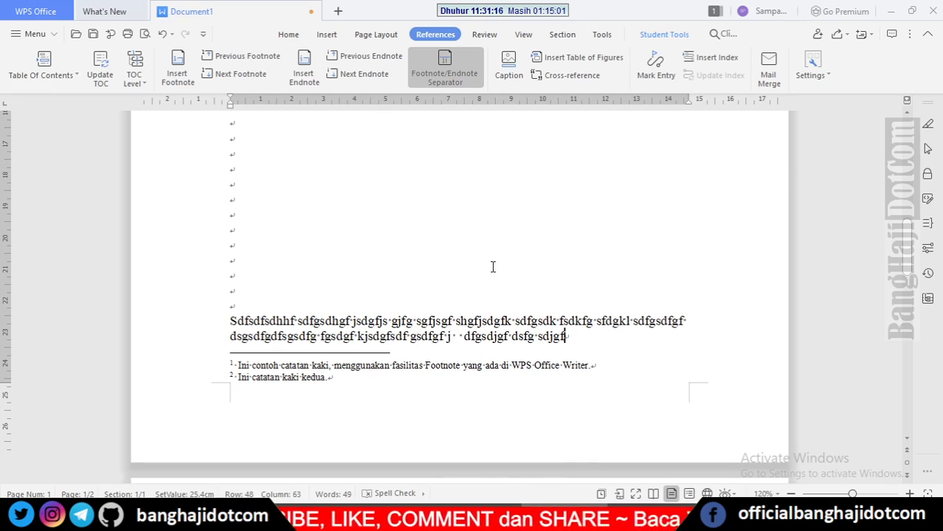
text(sdk gfjg sdfjg sdjvgsdfkvsdkv)
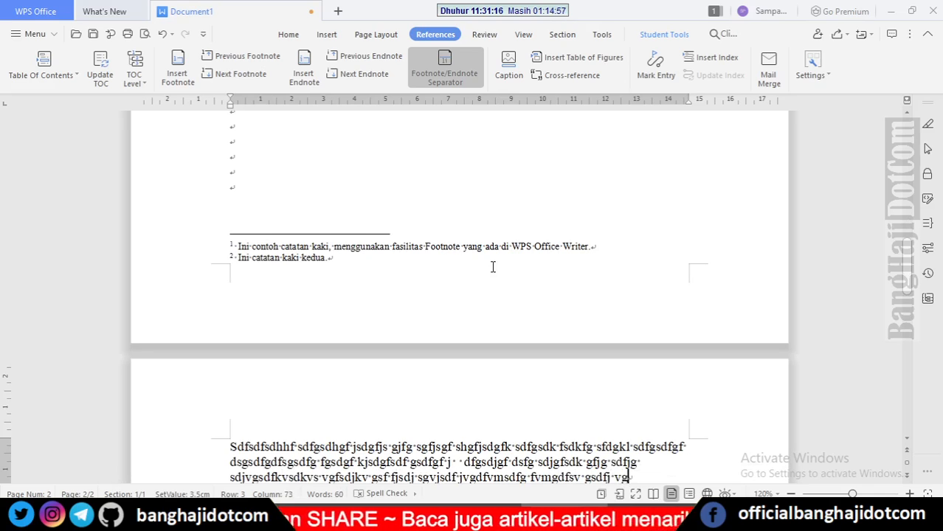
text(s vgfsdjkv gsf fjsdj sgvjsdf jvgdfvmsdfg fvmgdfsv gsdfj vgsdj vsdfjvg sdfjvgsdfjvgsdfj vgdfsvsdfv dfv skjvgsdf vgsd)
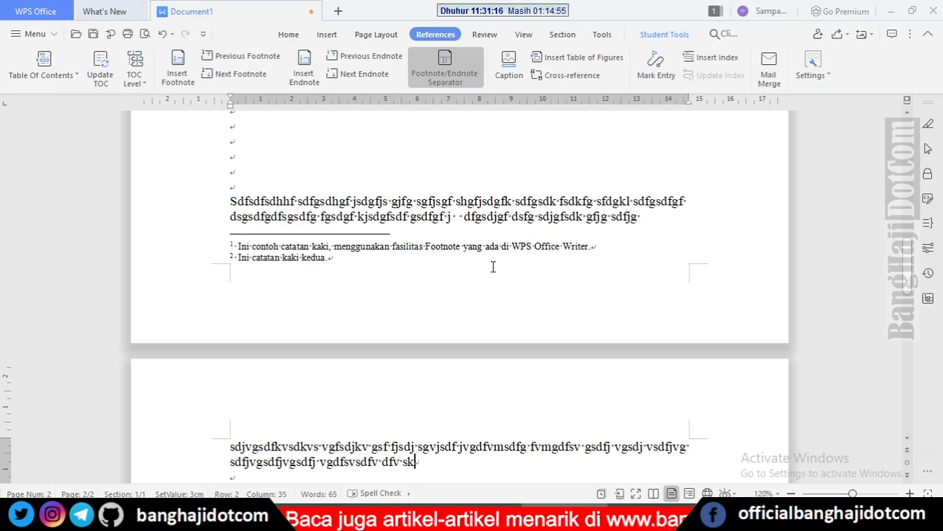
text(.)
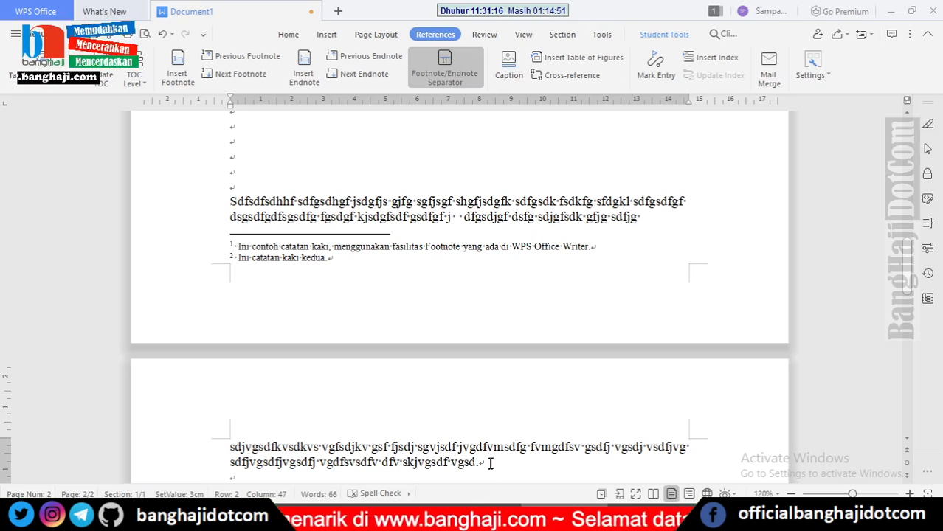
Step: Insert a footnote at the end of the filler paragraph with the text "Footnote ketiga."
click(177, 77)
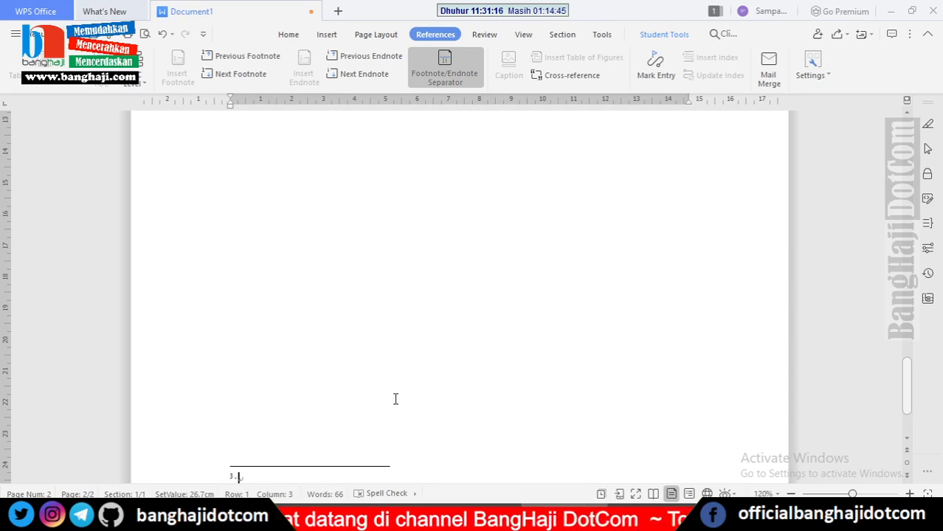
text(Fotenote ketiga.)
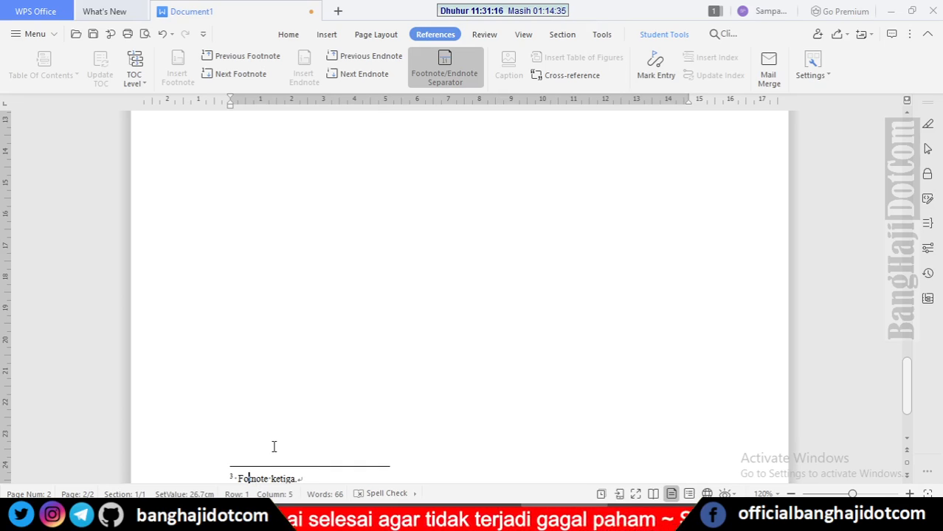
scroll(343, 454, up, 10)
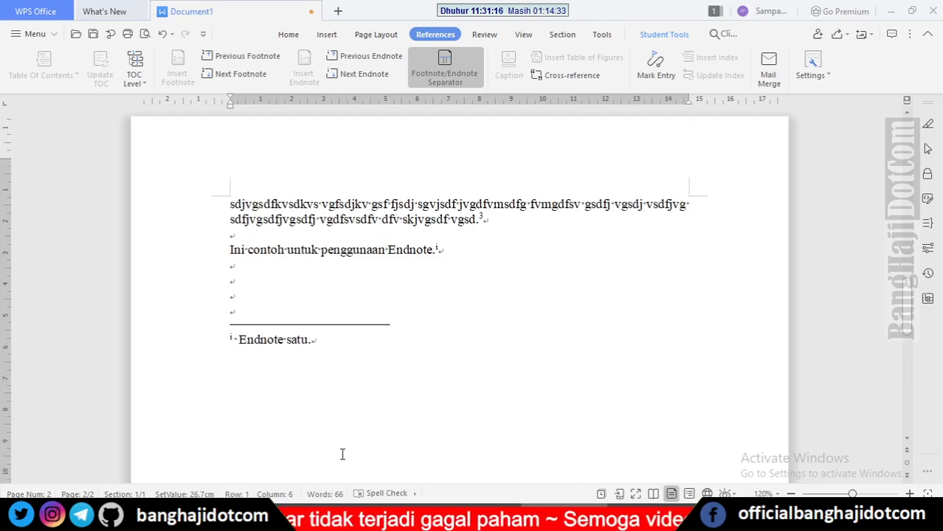
Step: Compare the footnote numbering and the endnote's position across both pages
scroll(472, 415, up, 3)
scroll(459, 410, down, 6)
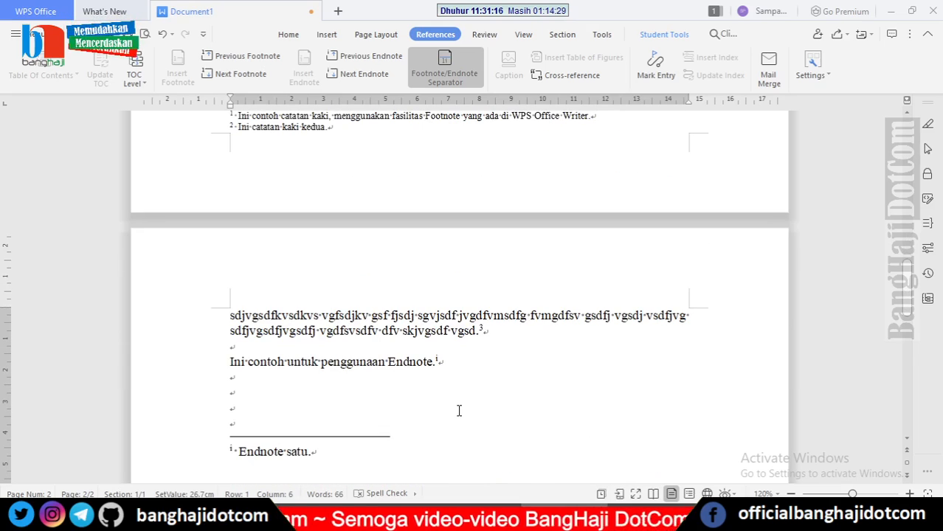
scroll(459, 411, up, 9)
scroll(459, 411, up, 8)
scroll(458, 412, down, 7)
scroll(457, 413, down, 8)
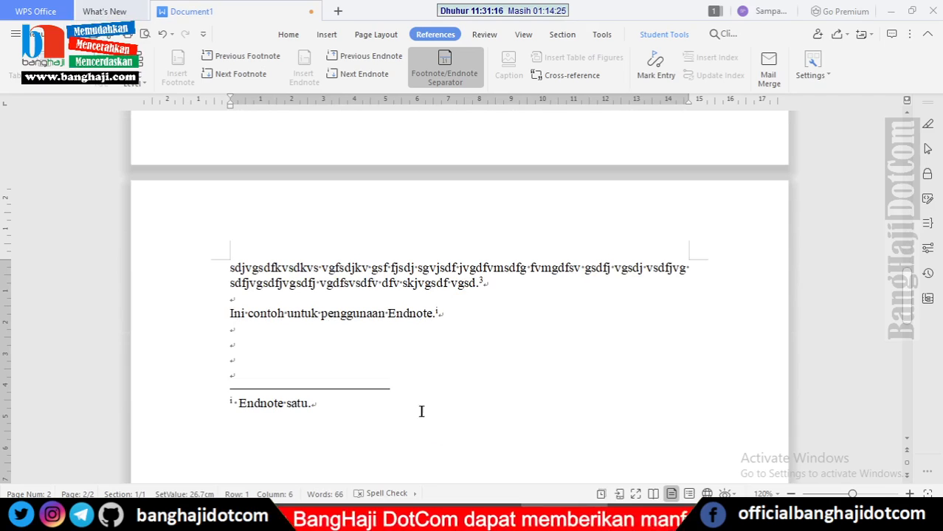
Step: Move the sentence "Ini contoh untuk penggunaan Endnote." with its endnote mark from page 2 to the blank lines below the first paragraph on page 1
click(458, 311)
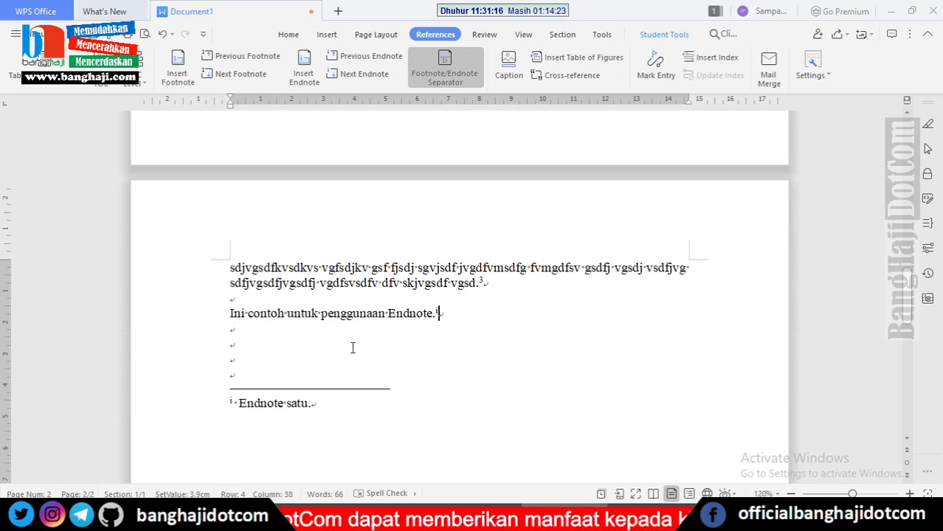
scroll(327, 326, up, 3)
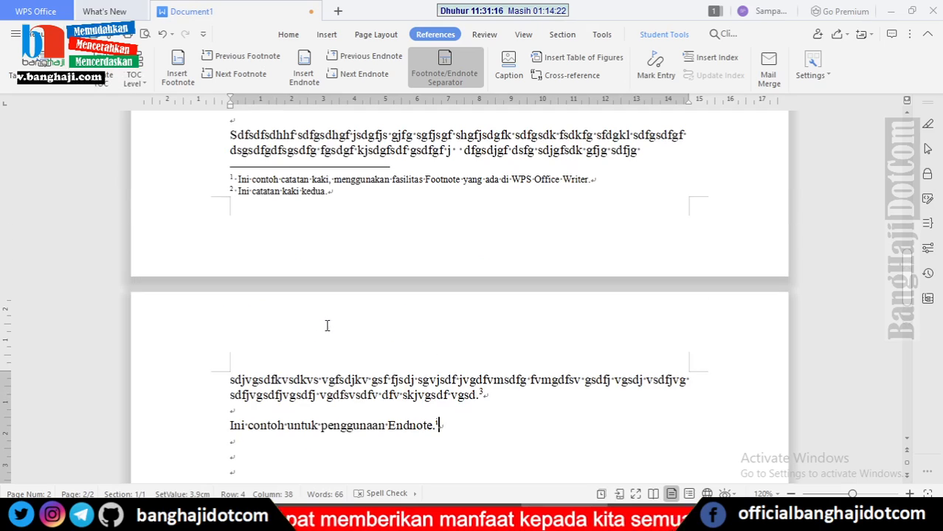
click(195, 431)
key(Delete)
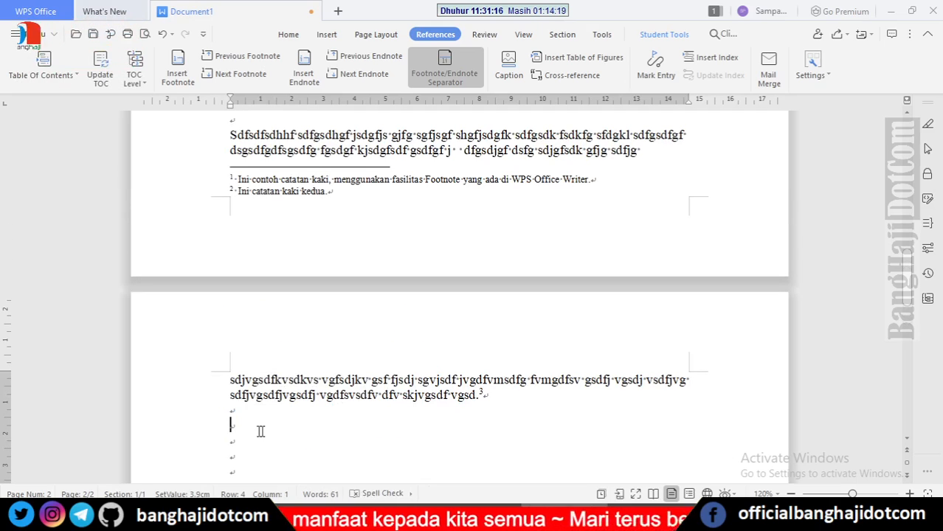
scroll(295, 428, up, 10)
click(248, 407)
text(Ini contoh untuk penggunaan Endnote.¹)
Step: Check where the endnote text sits in the document compared with its moved sentence and the footnotes
scroll(370, 427, down, 10)
scroll(361, 399, up, 5)
click(339, 271)
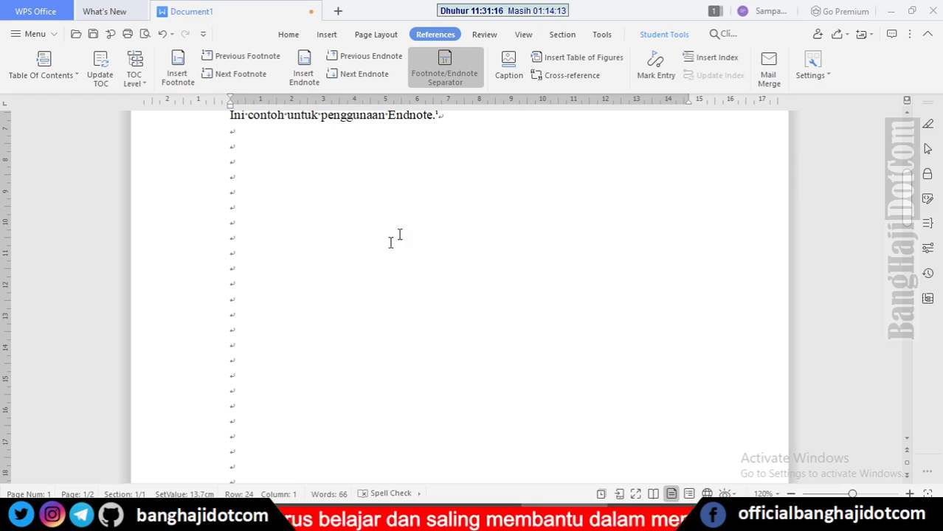
scroll(489, 137, up, 2)
scroll(453, 191, down, 13)
scroll(452, 191, down, 12)
scroll(452, 192, up, 10)
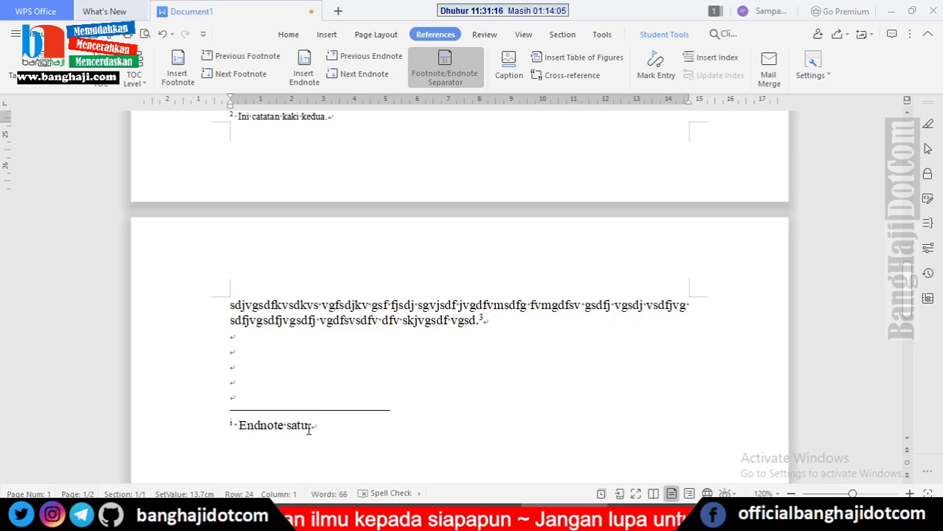
scroll(325, 424, up, 4)
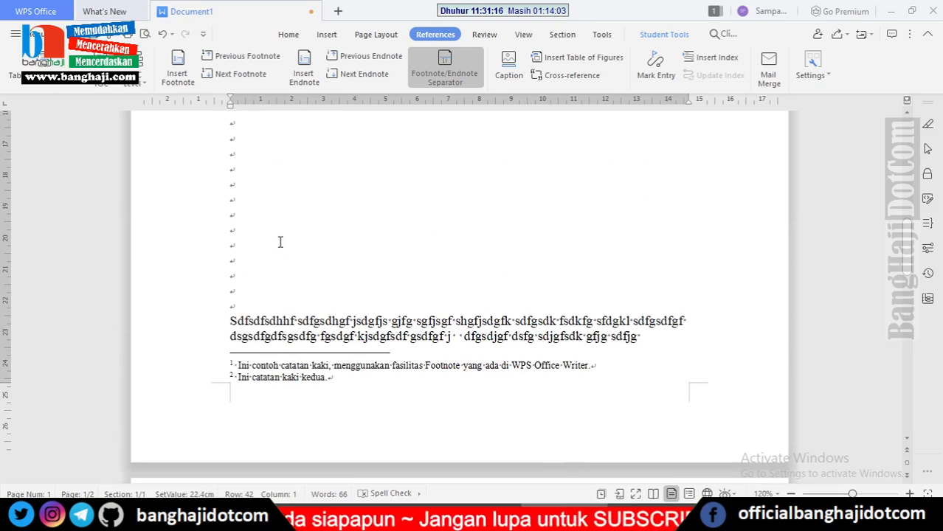
scroll(298, 246, up, 3)
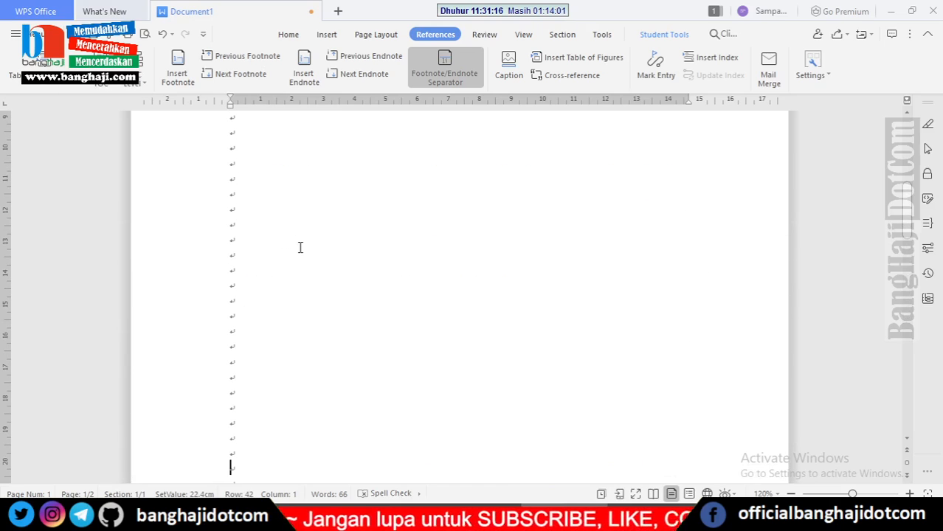
Step: Examine where the footnote marks and their texts are placed on pages 1 and 2 relative to the endnote text
scroll(326, 262, up, 3)
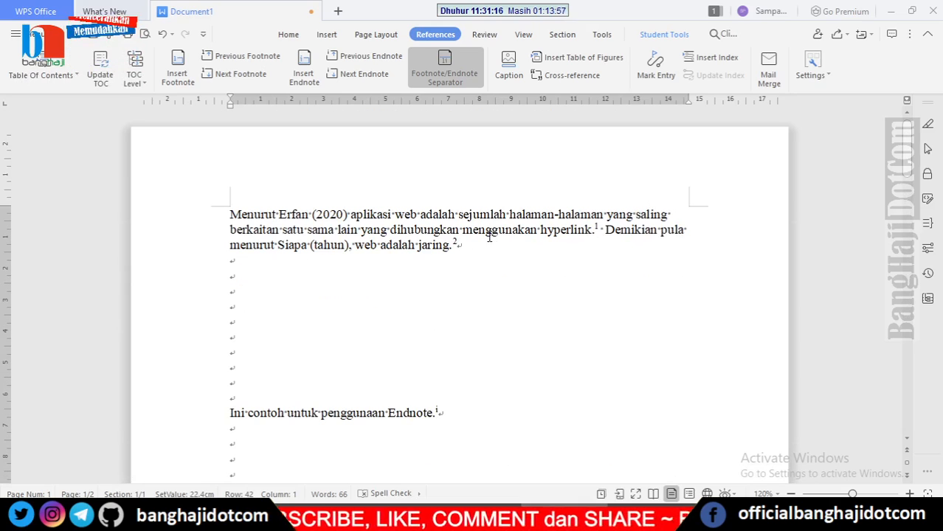
scroll(431, 328, down, 6)
scroll(432, 331, down, 3)
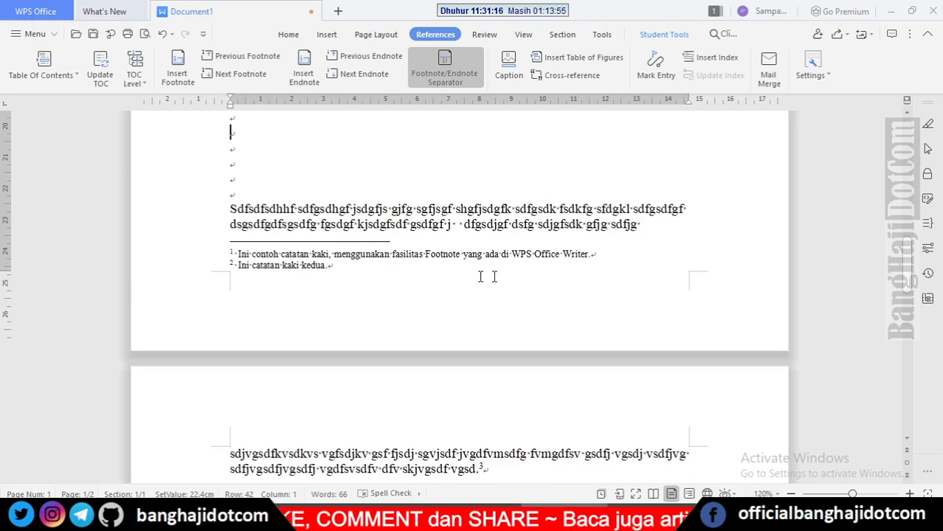
scroll(400, 274, down, 2)
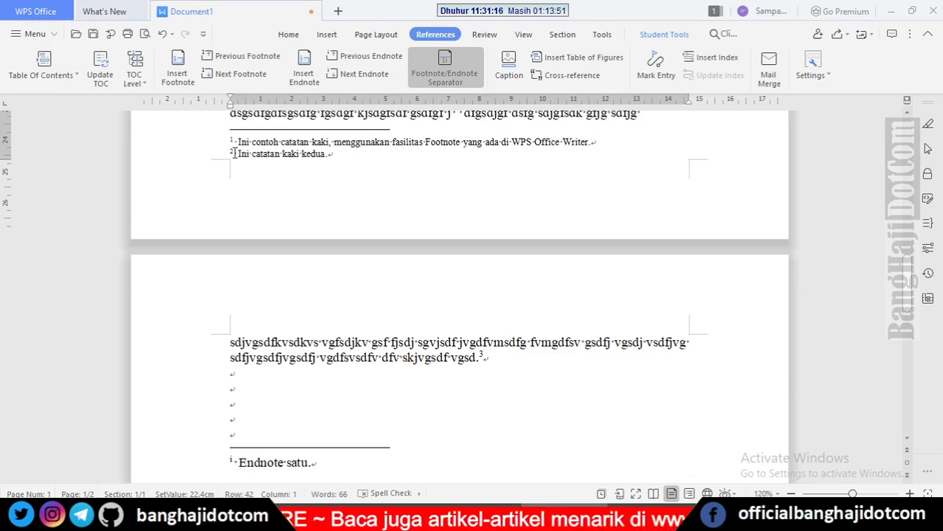
scroll(561, 346, down, 1)
click(492, 284)
scroll(491, 293, down, 3)
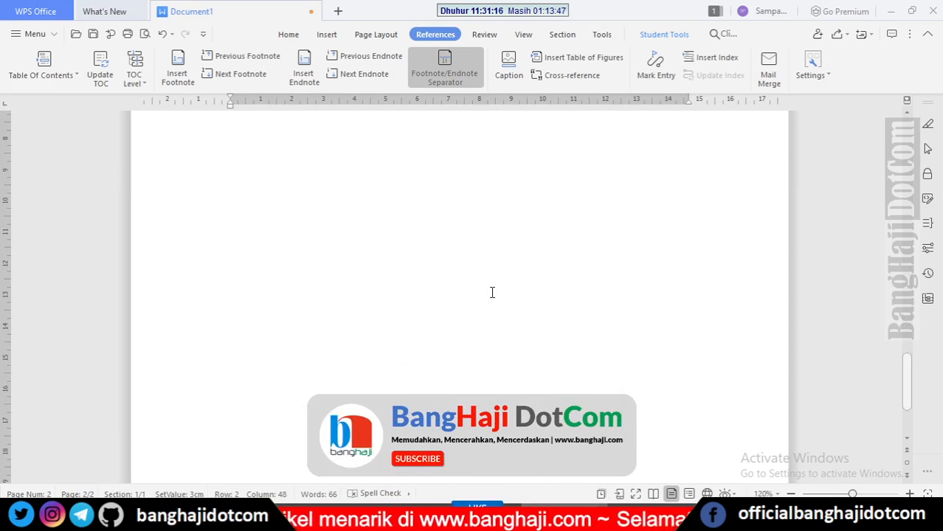
scroll(492, 293, down, 2)
scroll(442, 302, up, 6)
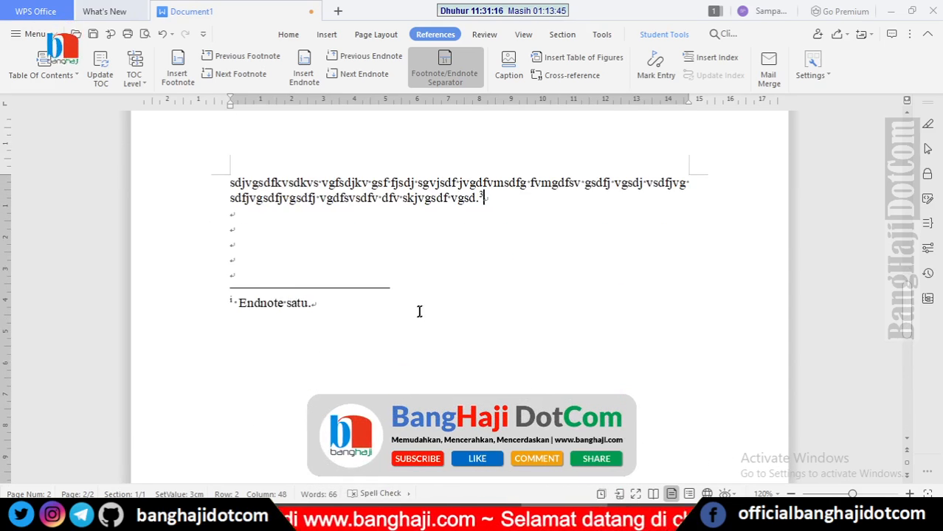
scroll(418, 313, up, 1)
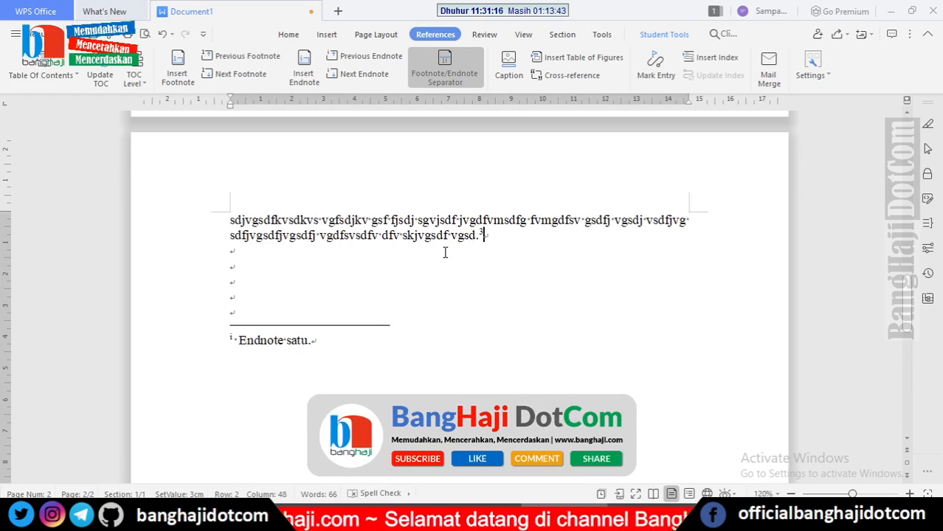
Step: Trace the endnote from its mark after "Ini contoh untuk penggunaan Endnote." on page 1 to its text on page 2
scroll(446, 252, up, 15)
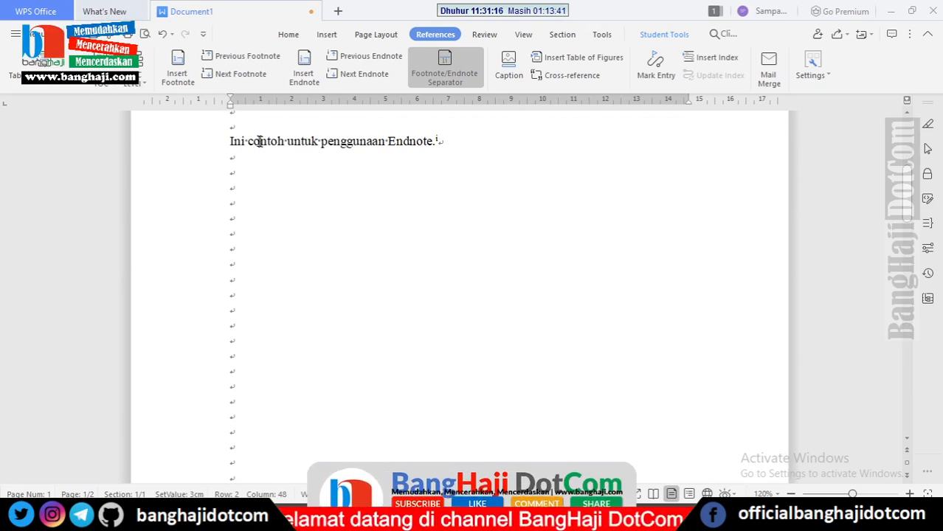
click(459, 138)
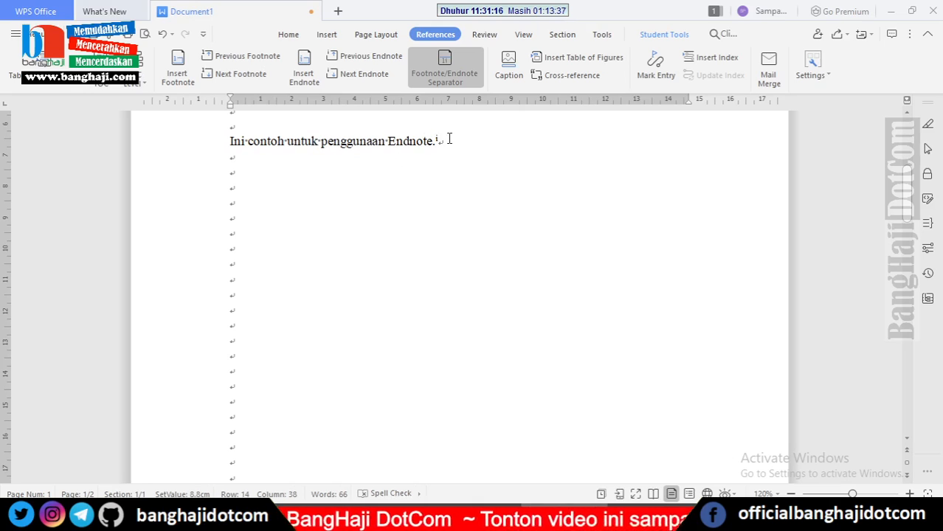
scroll(414, 194, down, 15)
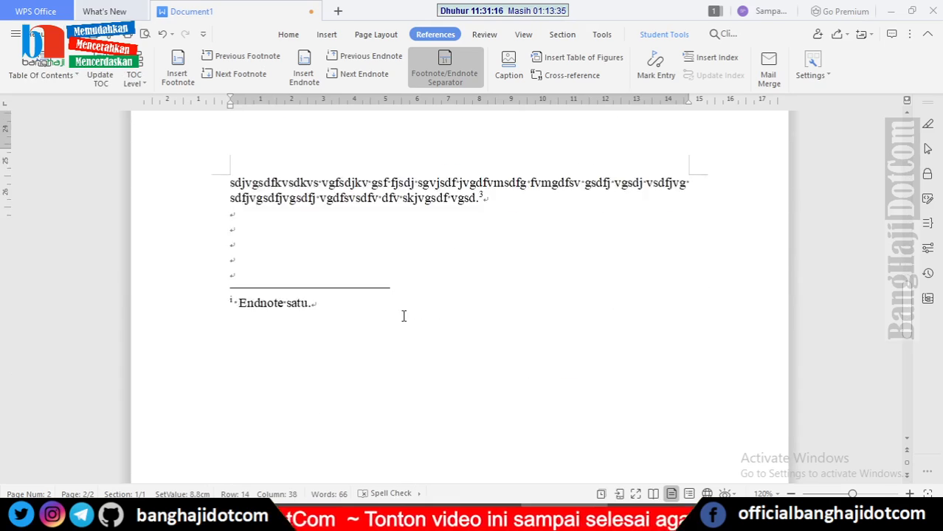
scroll(368, 304, down, 3)
scroll(314, 336, up, 2)
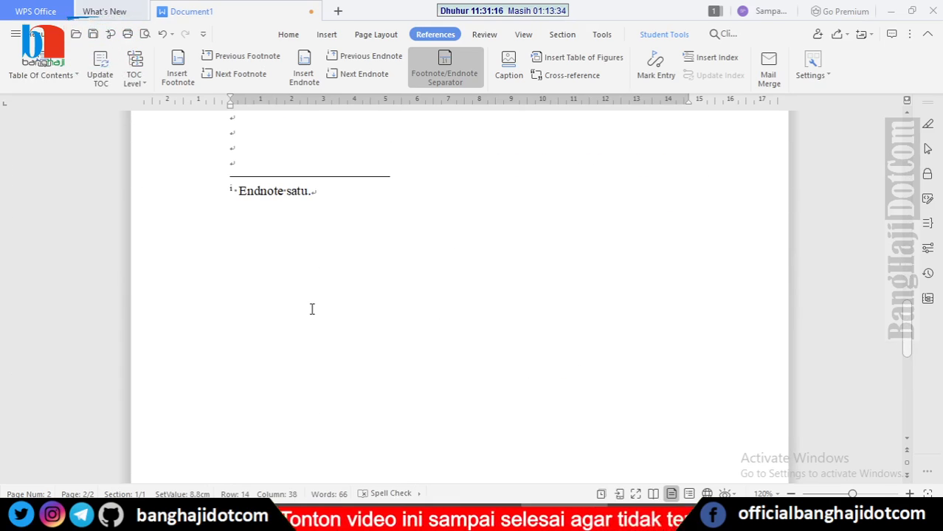
click(231, 221)
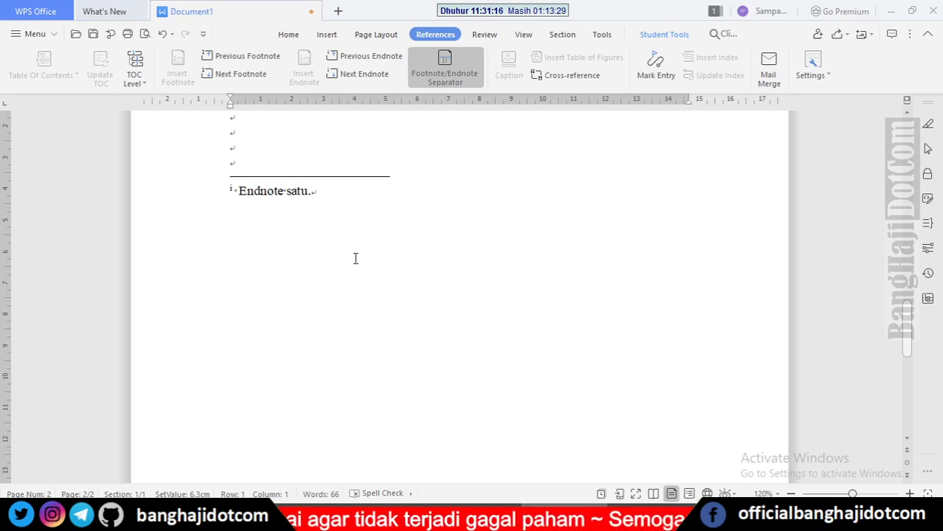
Step: Add the sentence "Endnote lagi nih." among the blank lines on page 1 and attach an endnote reading "Yang kedua."
scroll(355, 259, up, 4)
scroll(444, 435, up, 8)
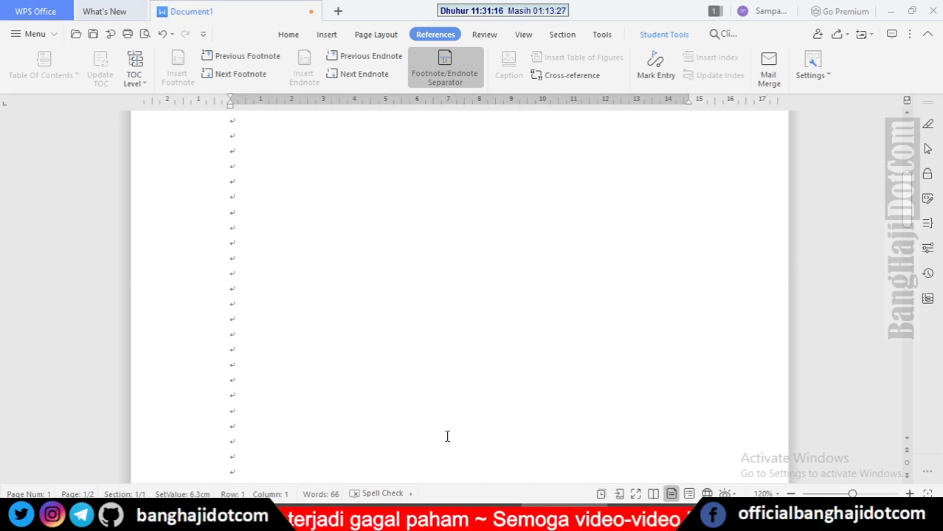
scroll(444, 436, down, 1)
scroll(365, 372, down, 5)
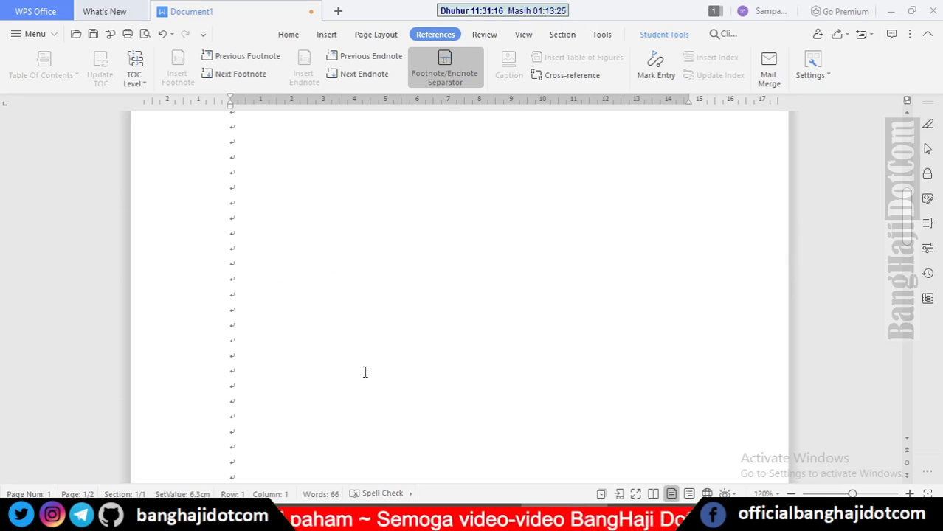
scroll(370, 309, up, 1)
click(338, 330)
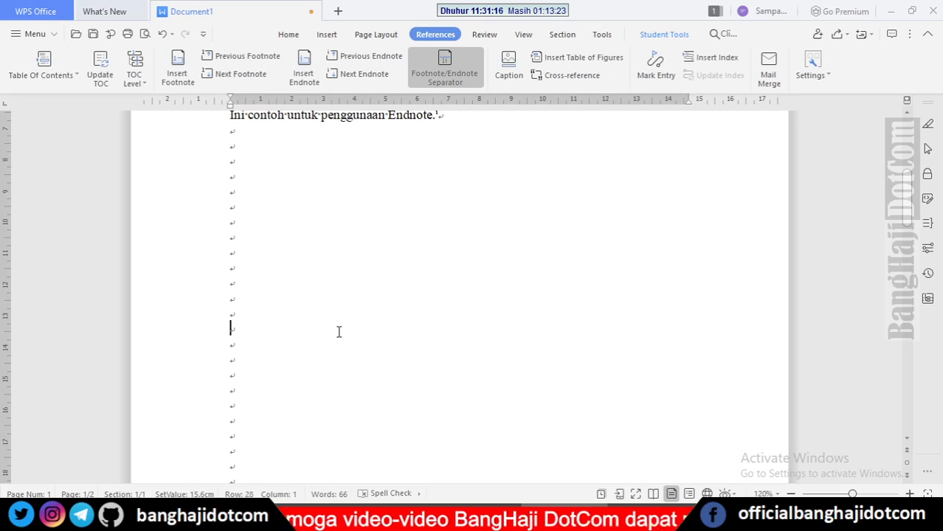
text(Endnote lagi nih.)
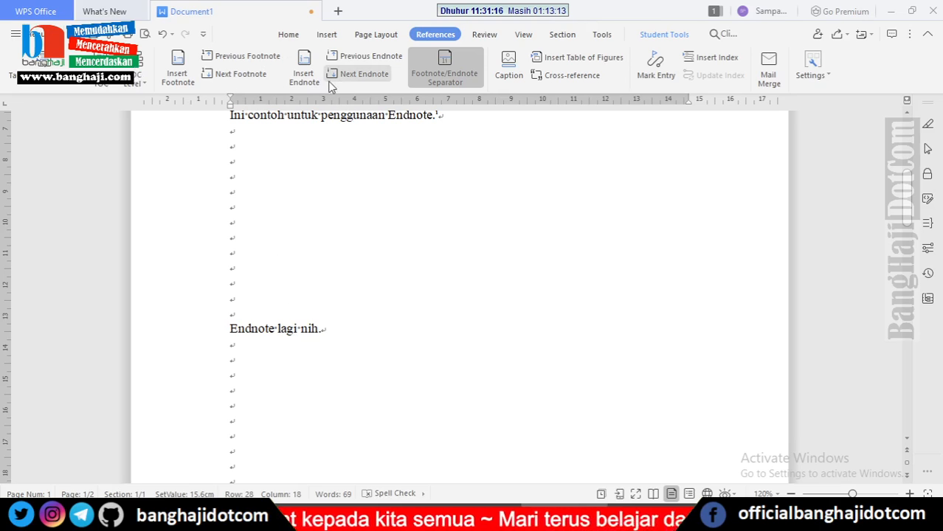
click(298, 81)
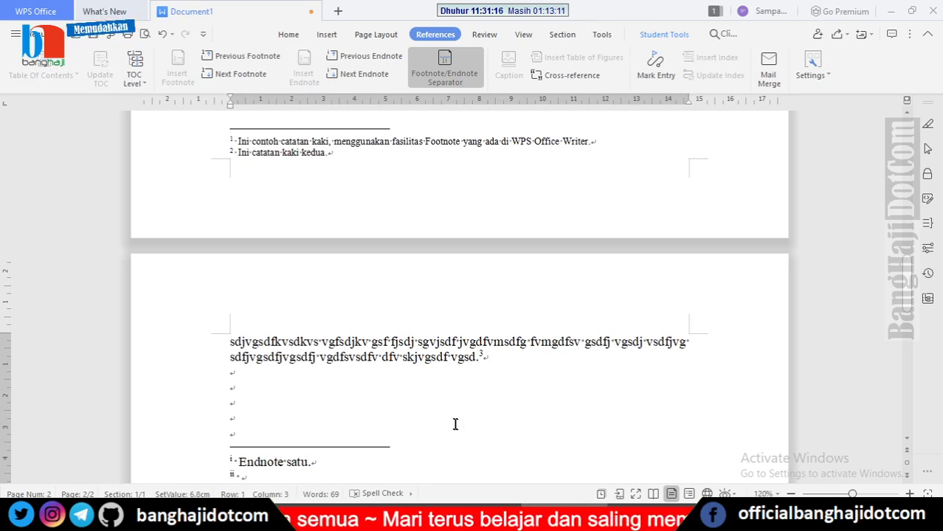
text(y)
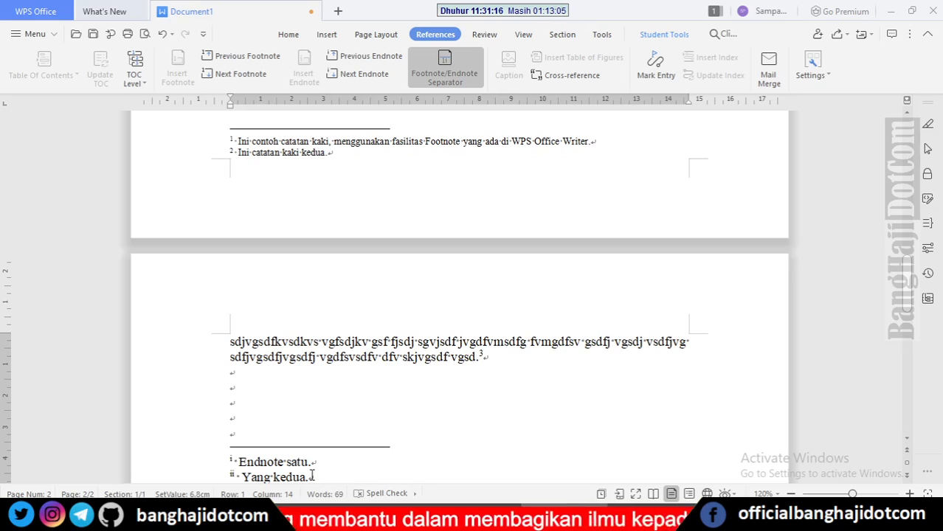
Step: Add blank lines below the filler paragraph on page 2 and write the sentence "Endnote lagi yang ketiga." there
scroll(367, 460, down, 3)
scroll(391, 413, up, 10)
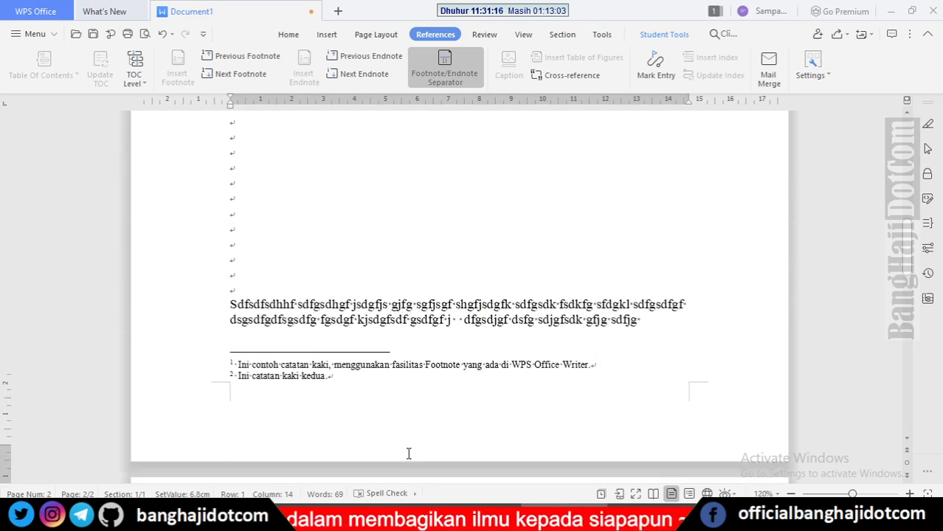
scroll(362, 397, down, 5)
click(340, 396)
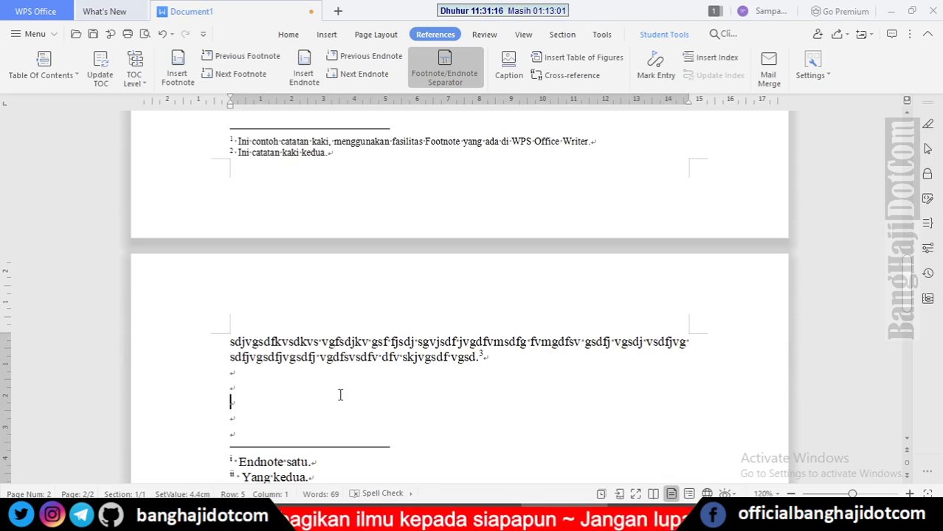
key(Return)
key(Return)
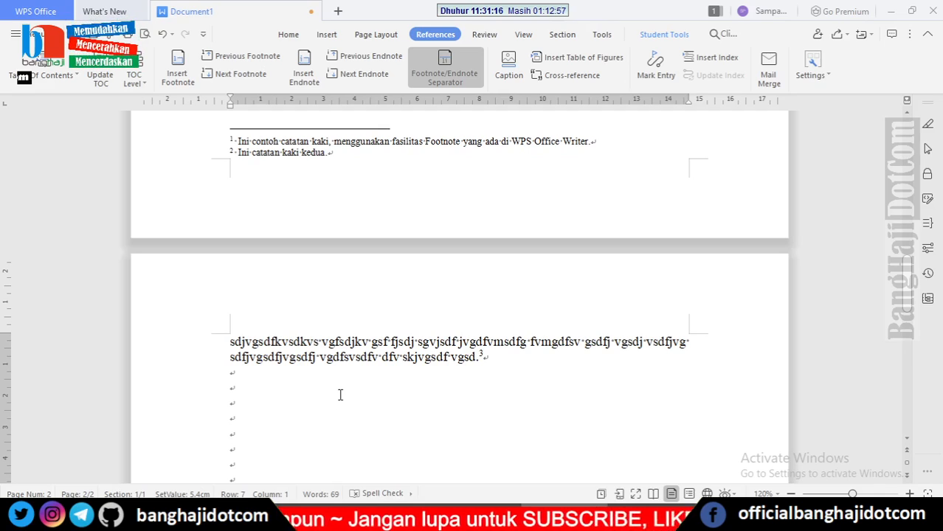
text(Endnote)
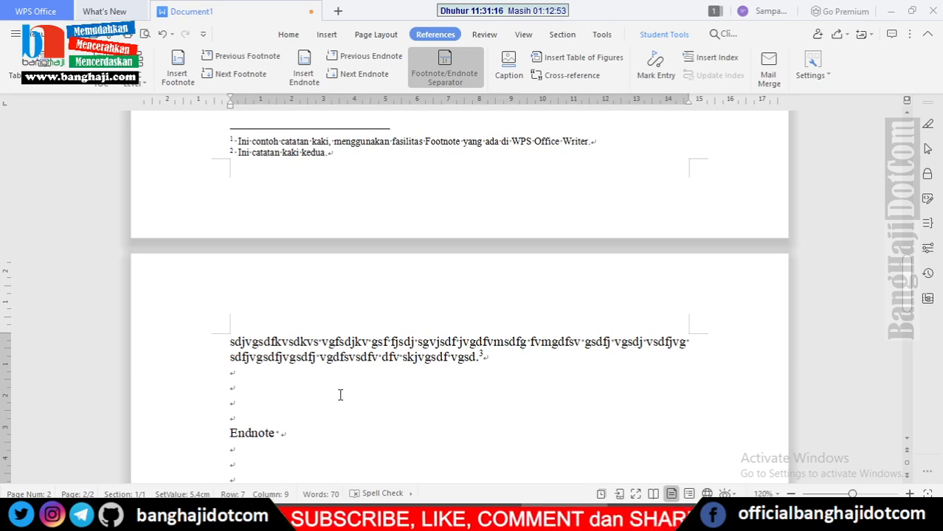
text(lagi yang ketiga.)
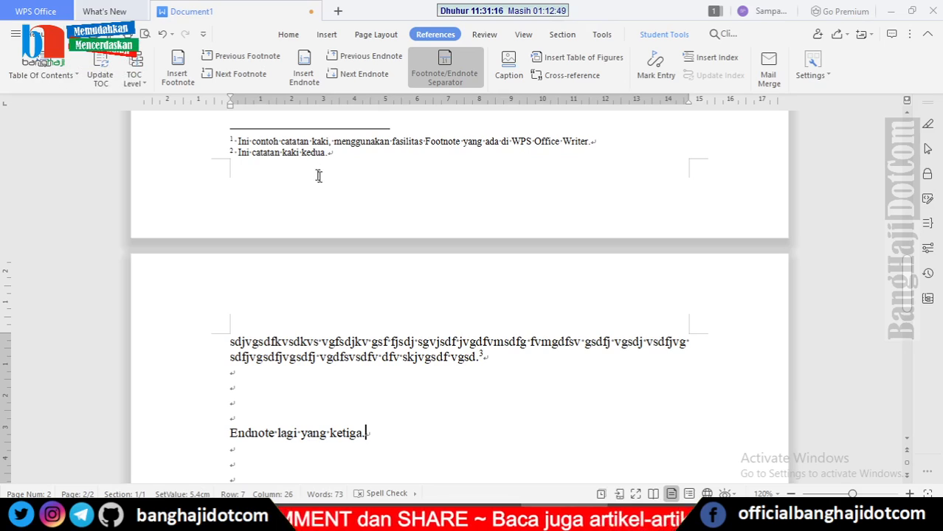
Step: Insert an endnote after "Endnote lagi yang ketiga." with the text "Langsung masuk ke halaman dan baris terakhir."
click(302, 78)
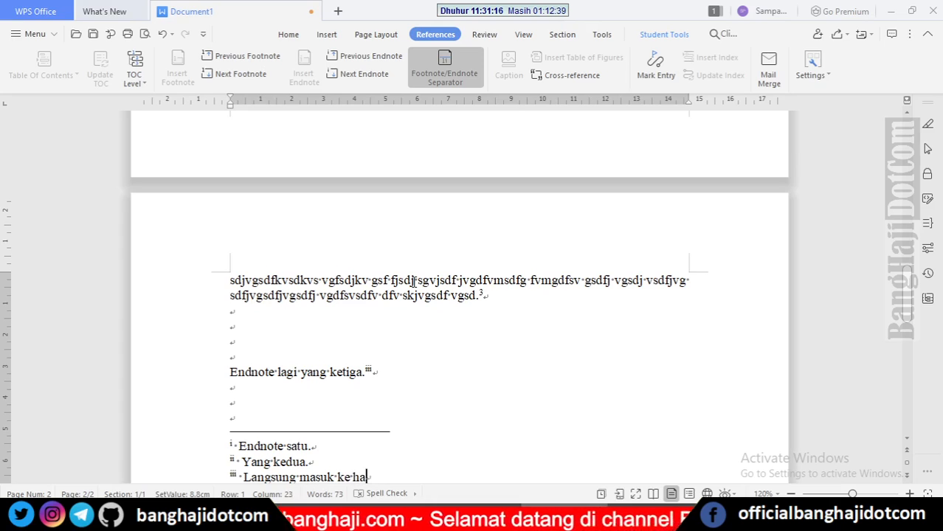
text(s terakhir)
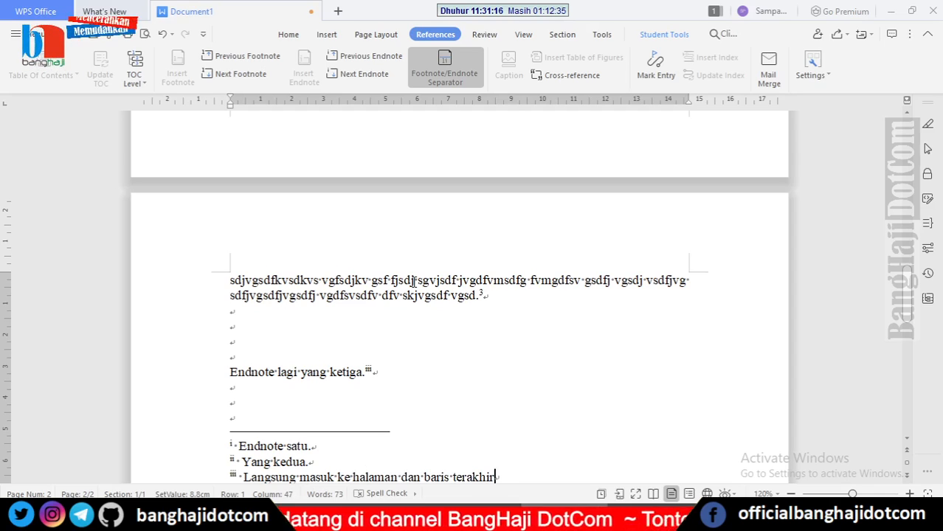
text(.)
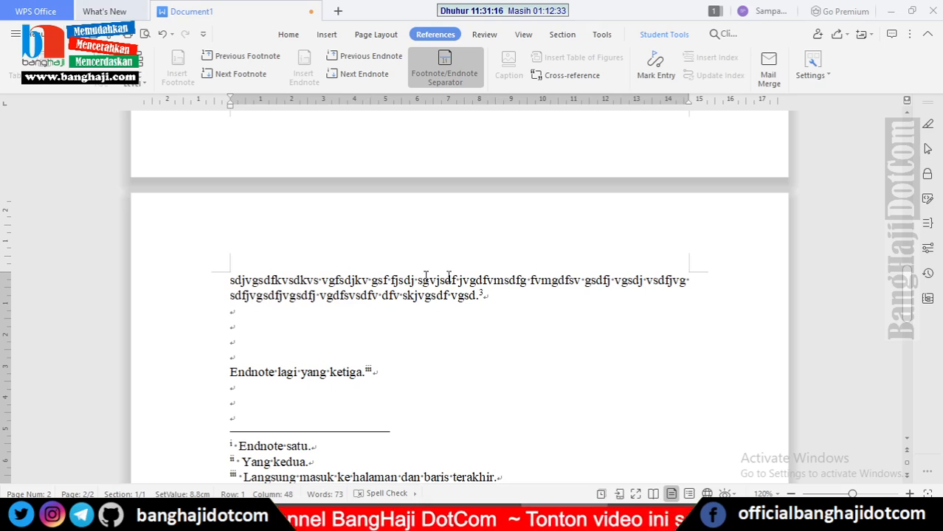
Step: Review the note marks on page 1 and go back through the previous footnotes to the first footnote mark
scroll(418, 277, up, 6)
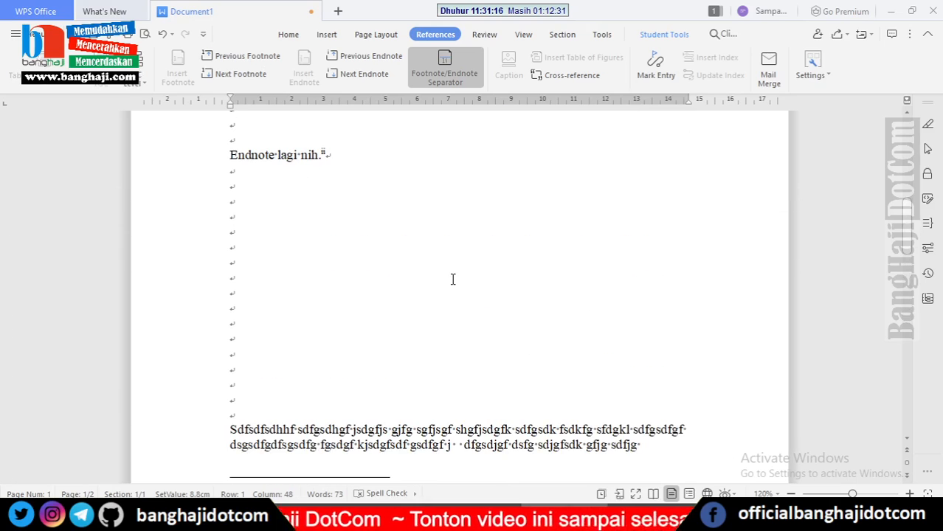
scroll(465, 289, up, 5)
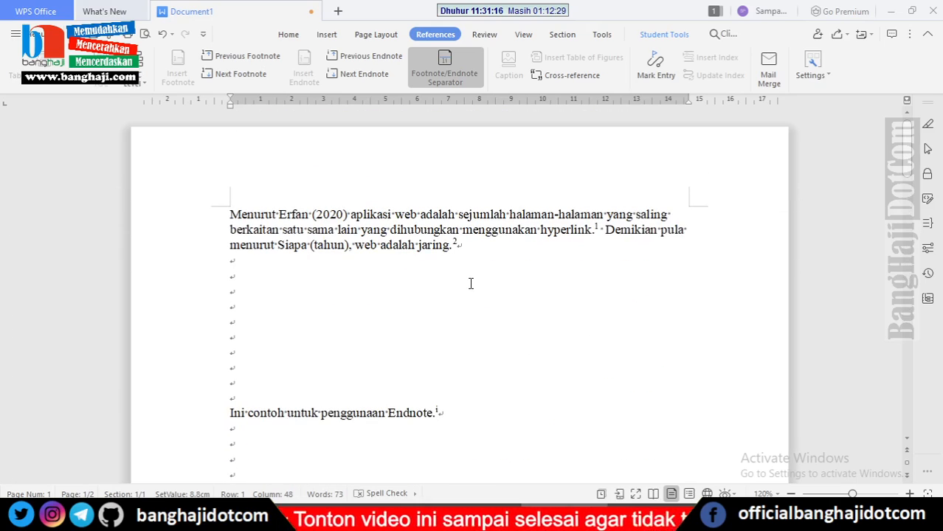
scroll(472, 283, down, 3)
scroll(472, 283, up, 2)
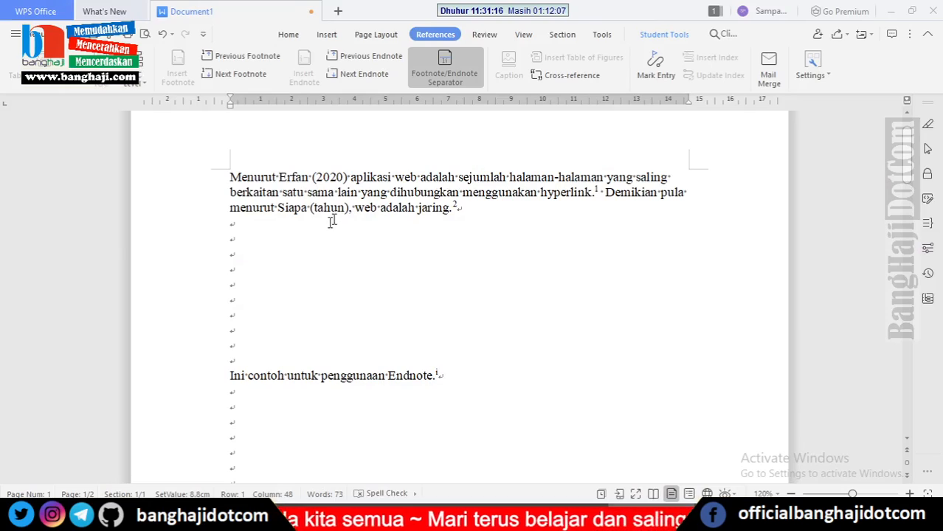
click(239, 80)
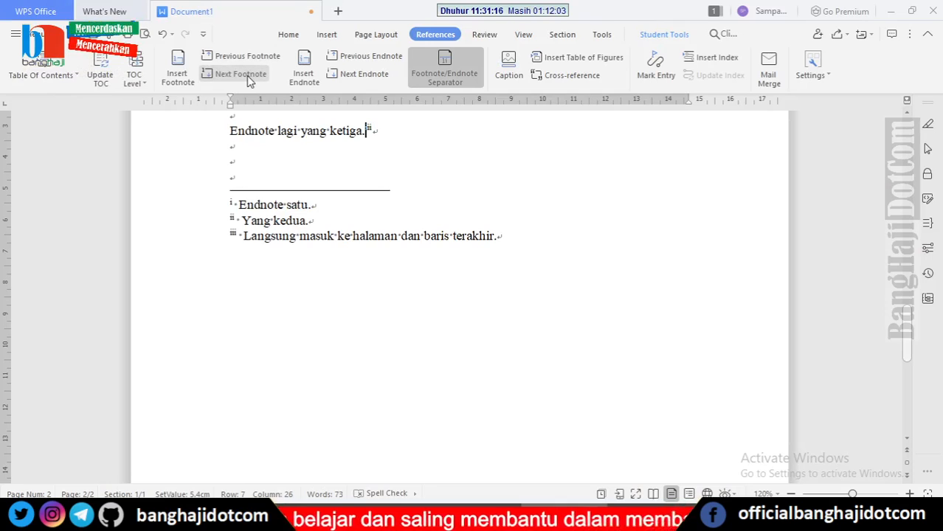
click(251, 56)
click(250, 56)
click(251, 56)
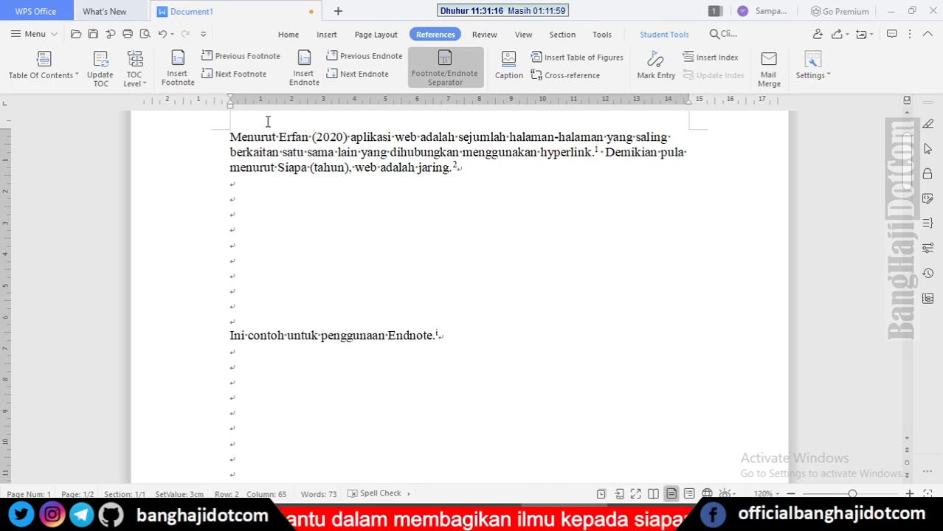
Step: Turn the footnote/endnote separator line off and back on while viewing the footnotes of page 1
click(466, 168)
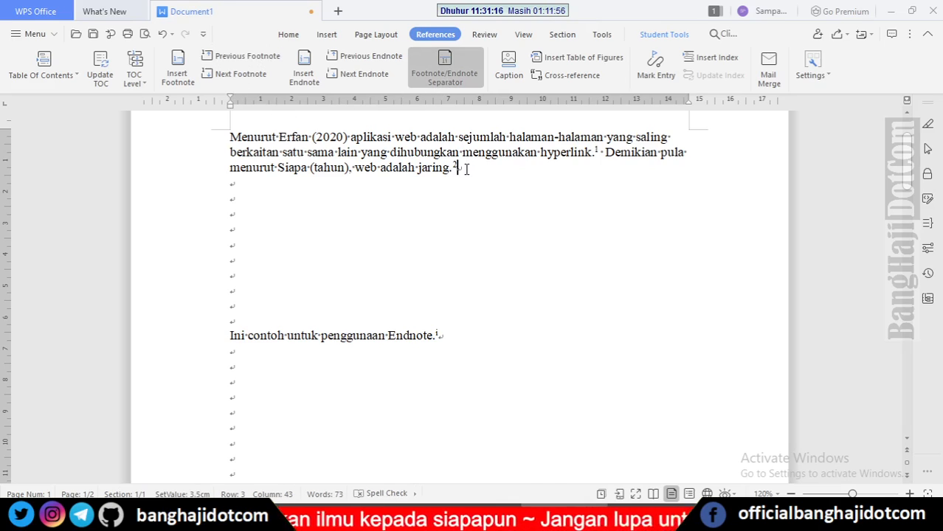
click(450, 70)
scroll(391, 273, down, 5)
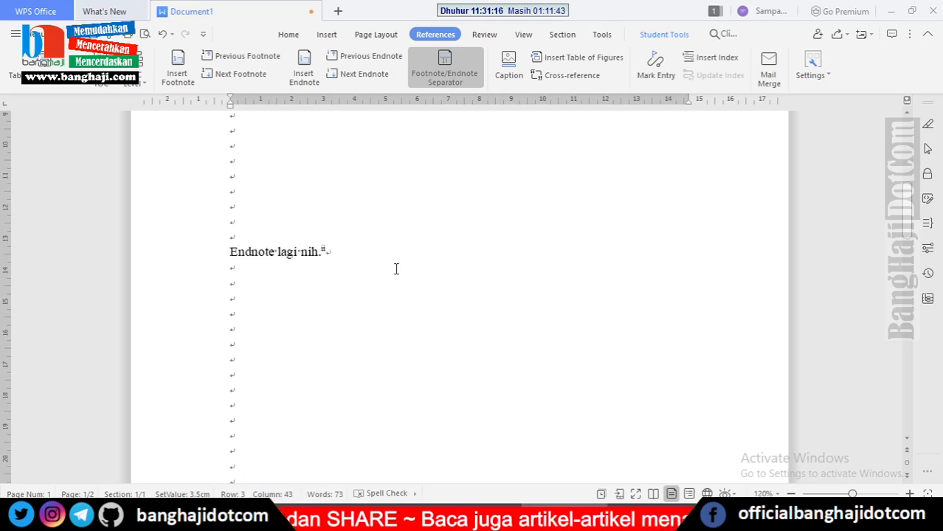
scroll(396, 269, down, 1)
click(452, 72)
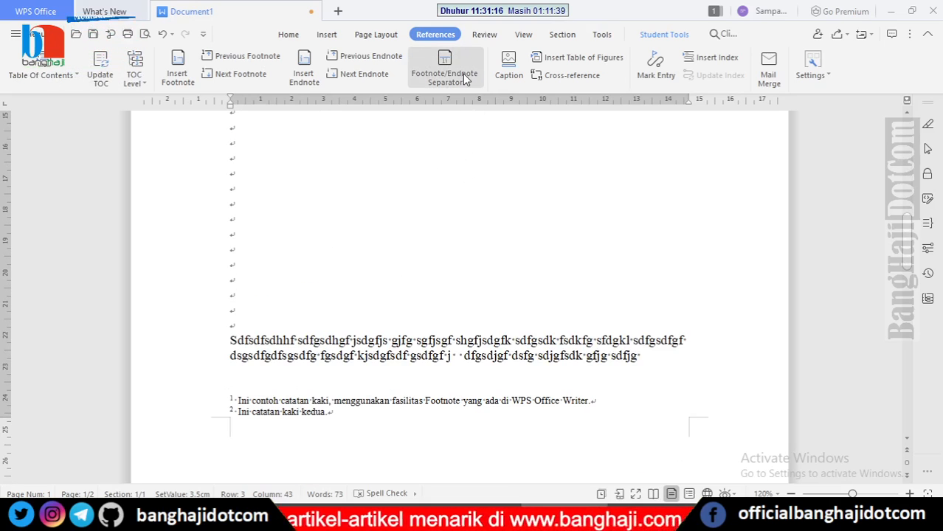
click(463, 74)
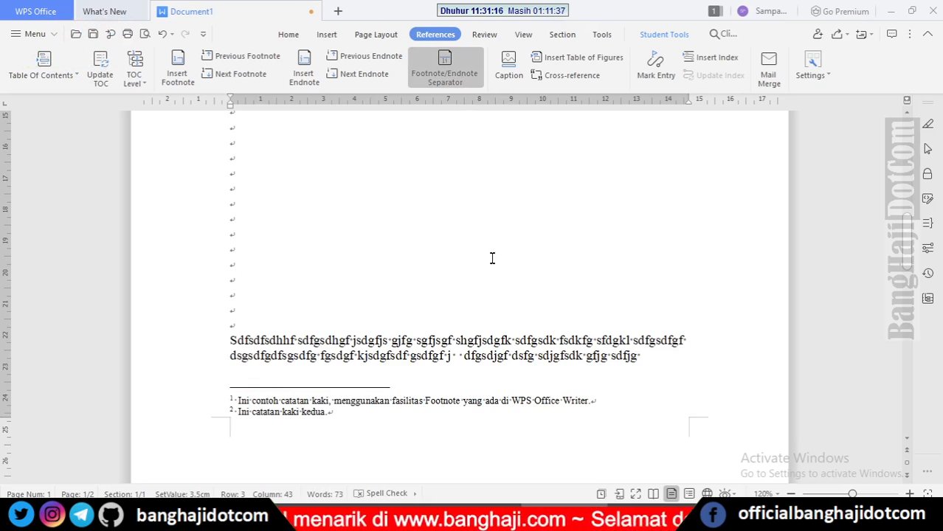